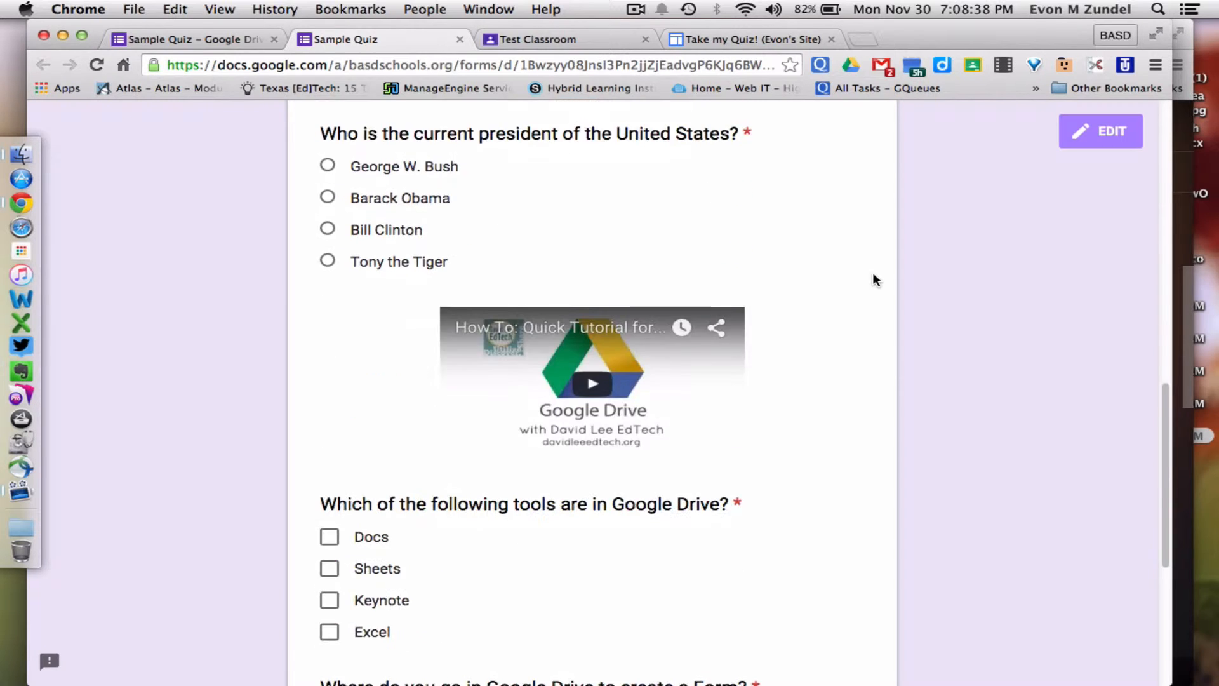
Step: Close the live preview of the Sample Quiz form and show the form's responses
scroll(874, 266, up, 15)
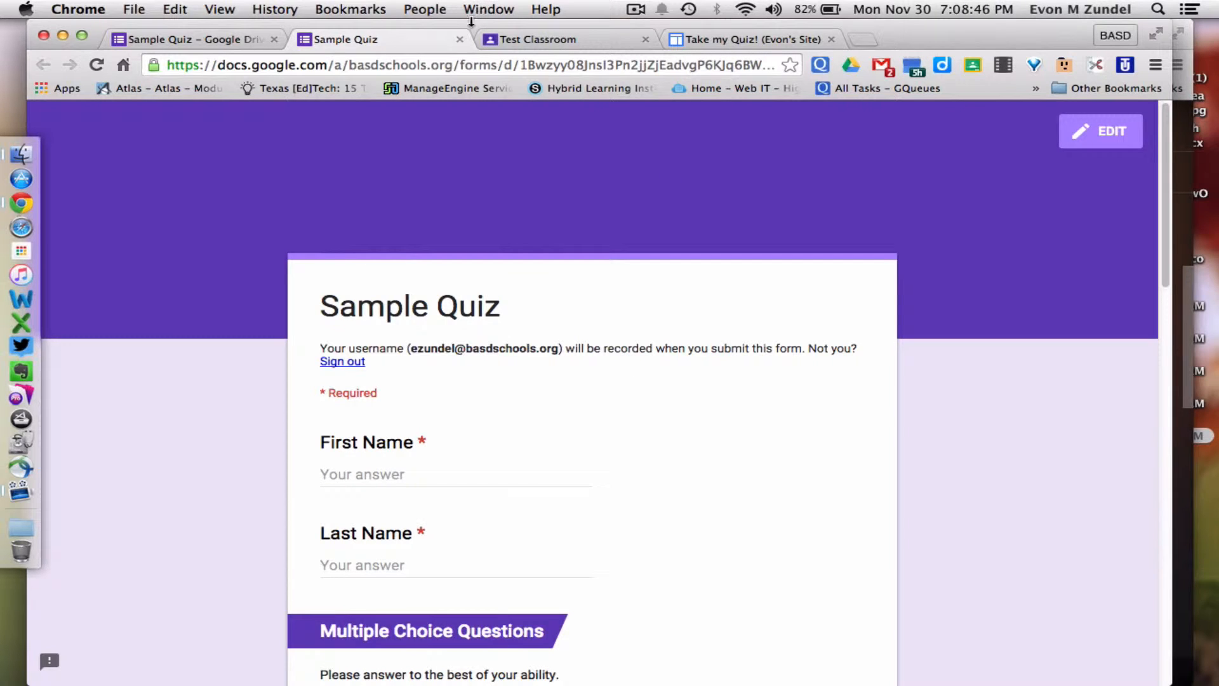
click(460, 39)
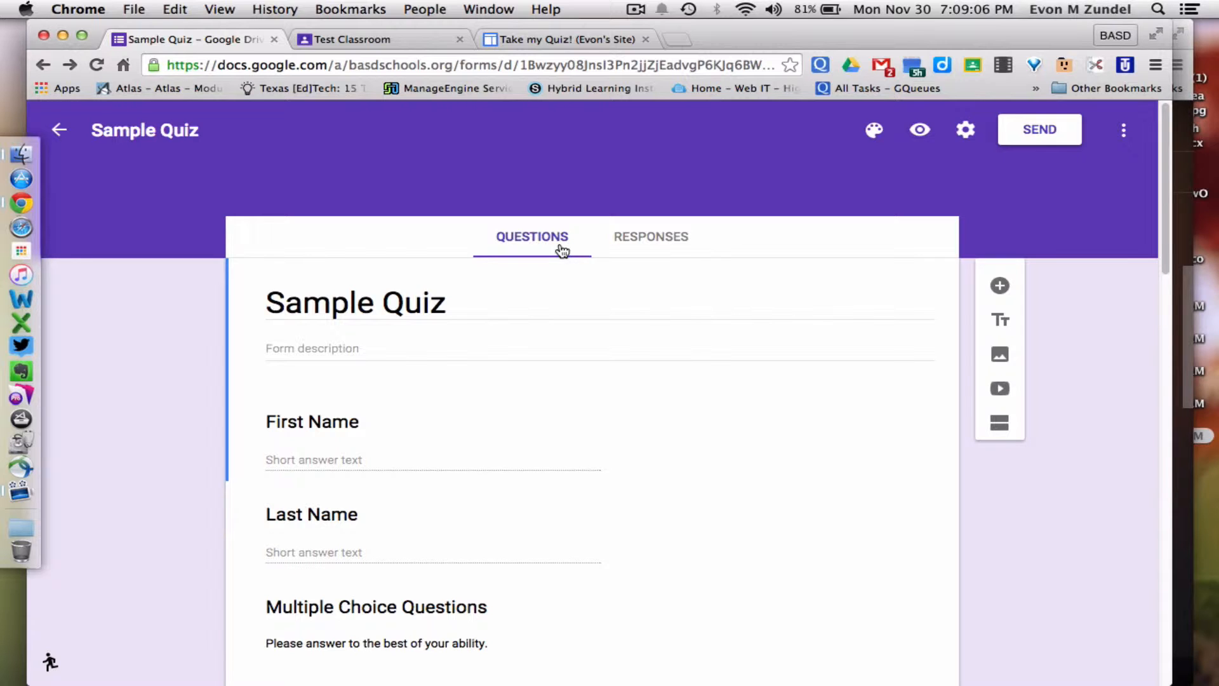
click(650, 241)
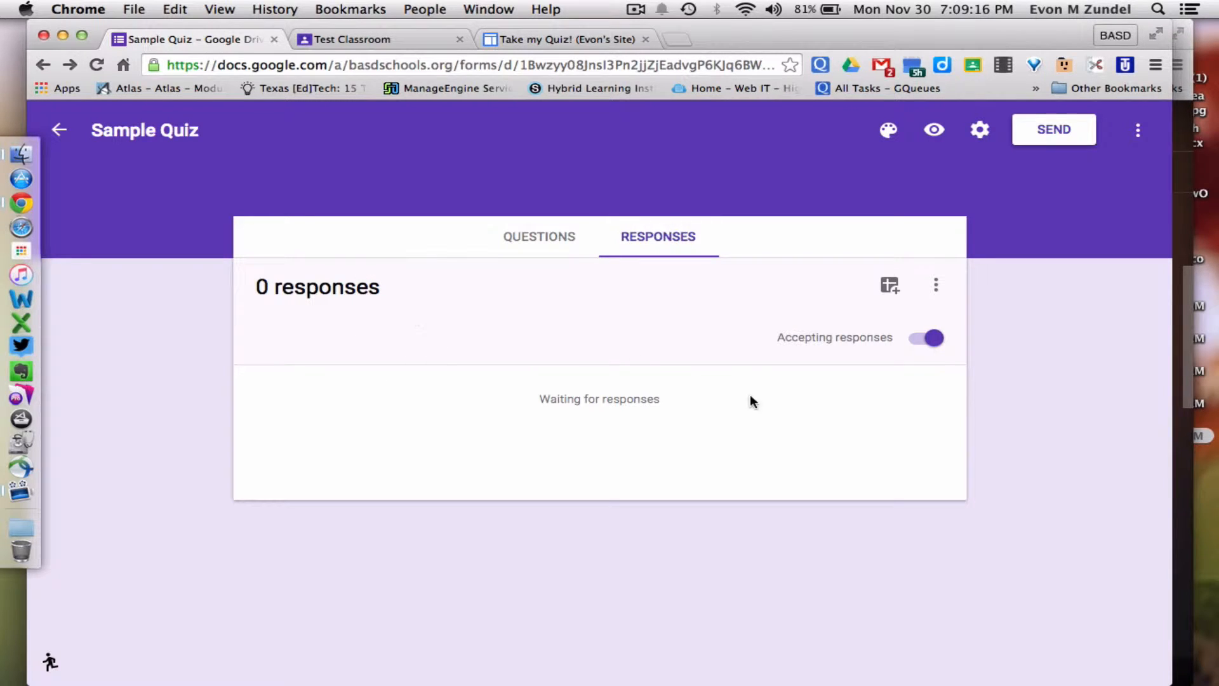
Step: Turn off accepting responses for the quiz and turn it back on
click(924, 342)
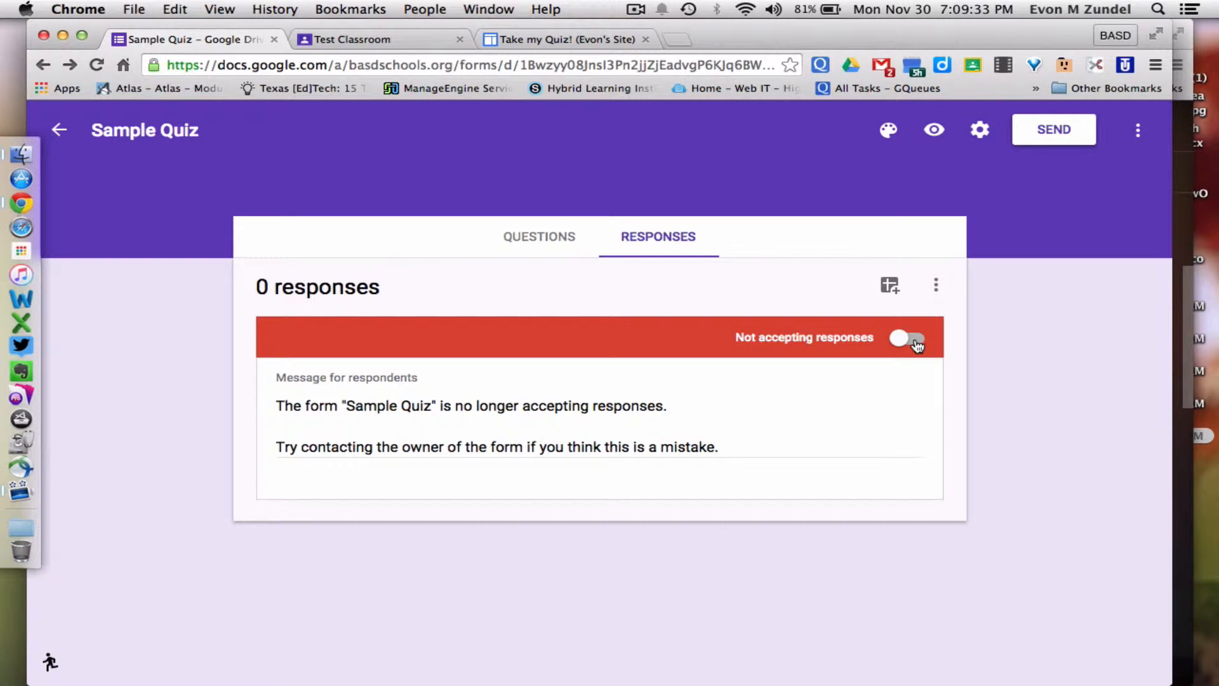
click(916, 341)
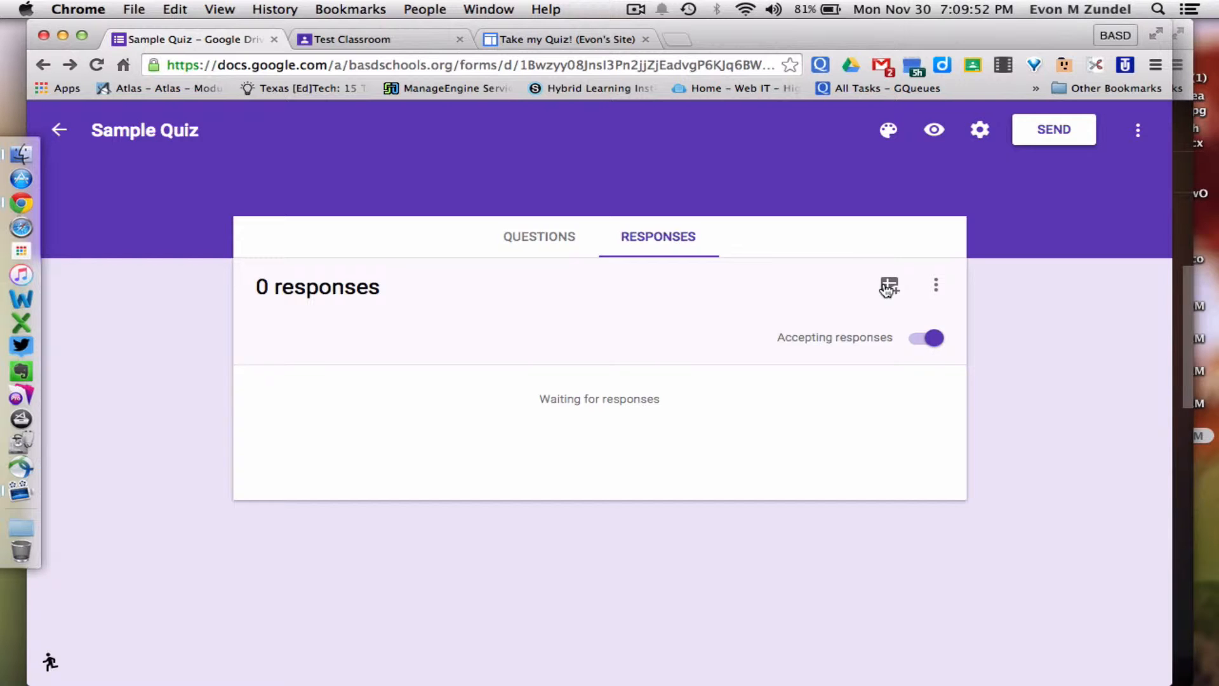
Step: Create a new spreadsheet named Sample Quiz (Responses) as the destination for the form's responses
click(889, 287)
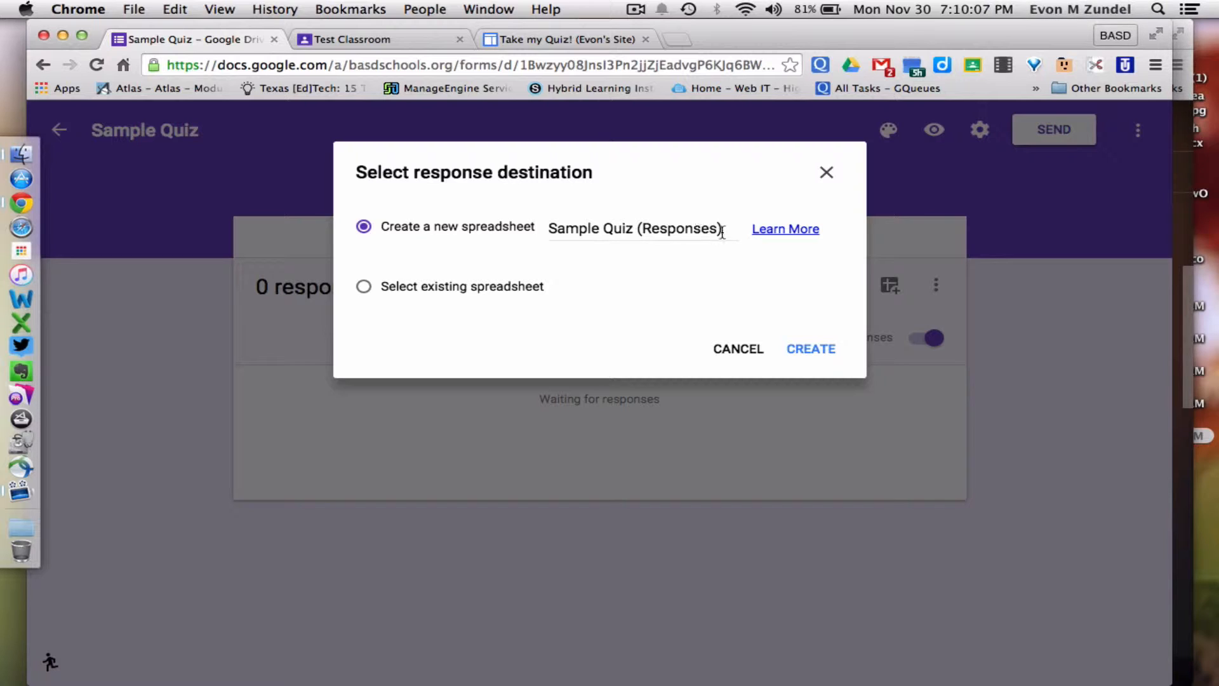
click(370, 286)
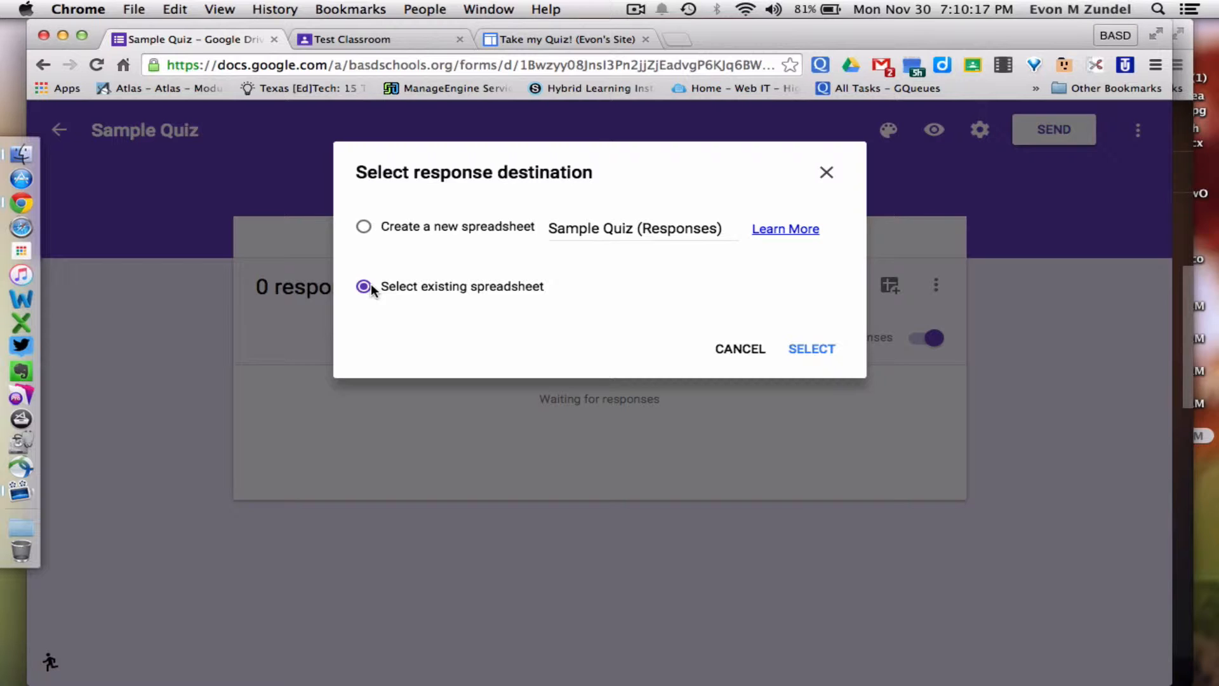
click(365, 228)
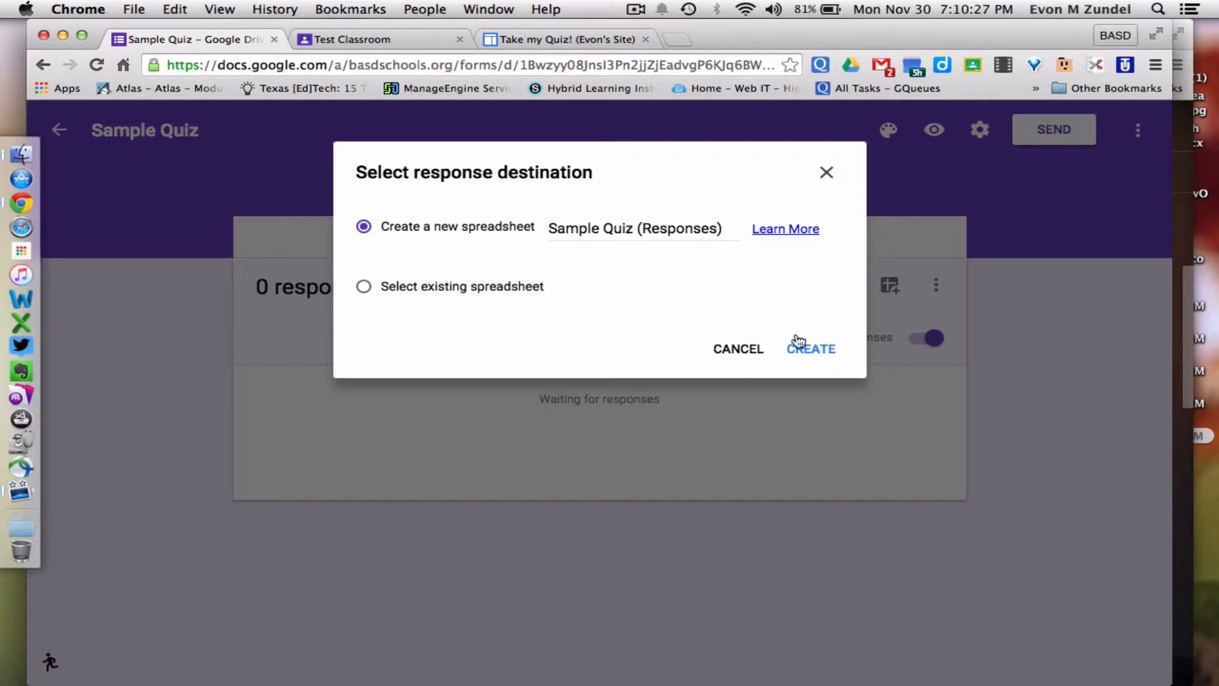
click(811, 350)
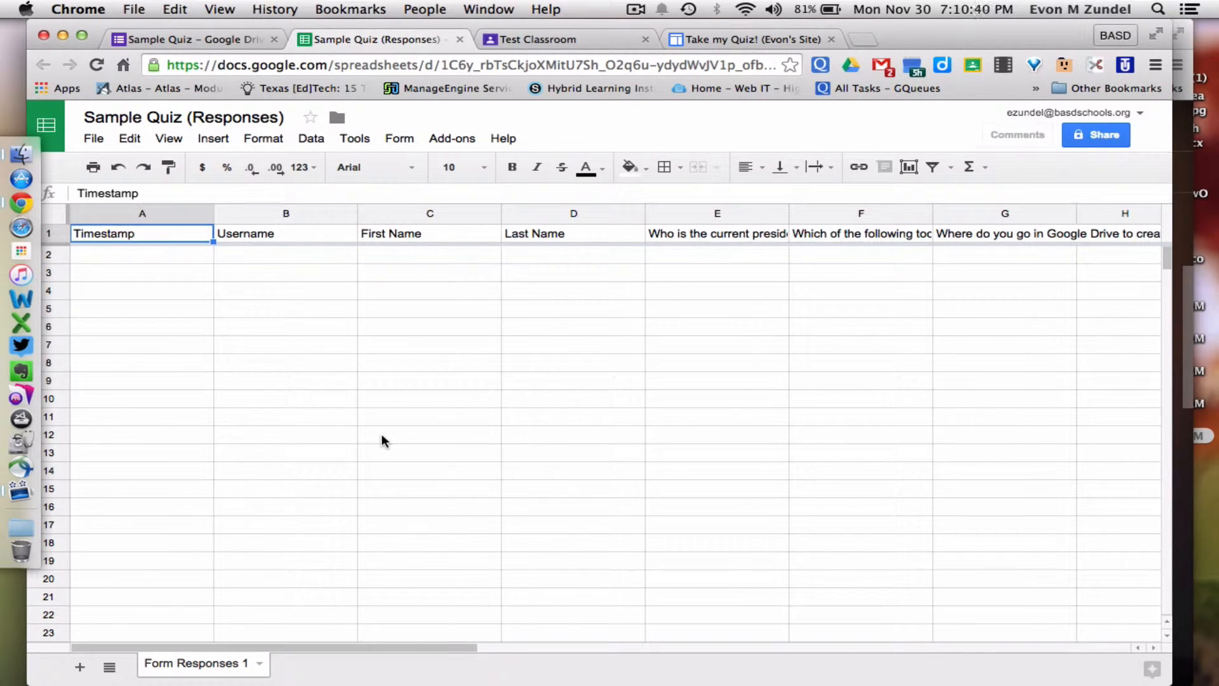
Step: Examine the header row of the response spreadsheet, from the timestamp and username columns through the quiz questions
scroll(381, 438, right, 5)
scroll(381, 438, left, 5)
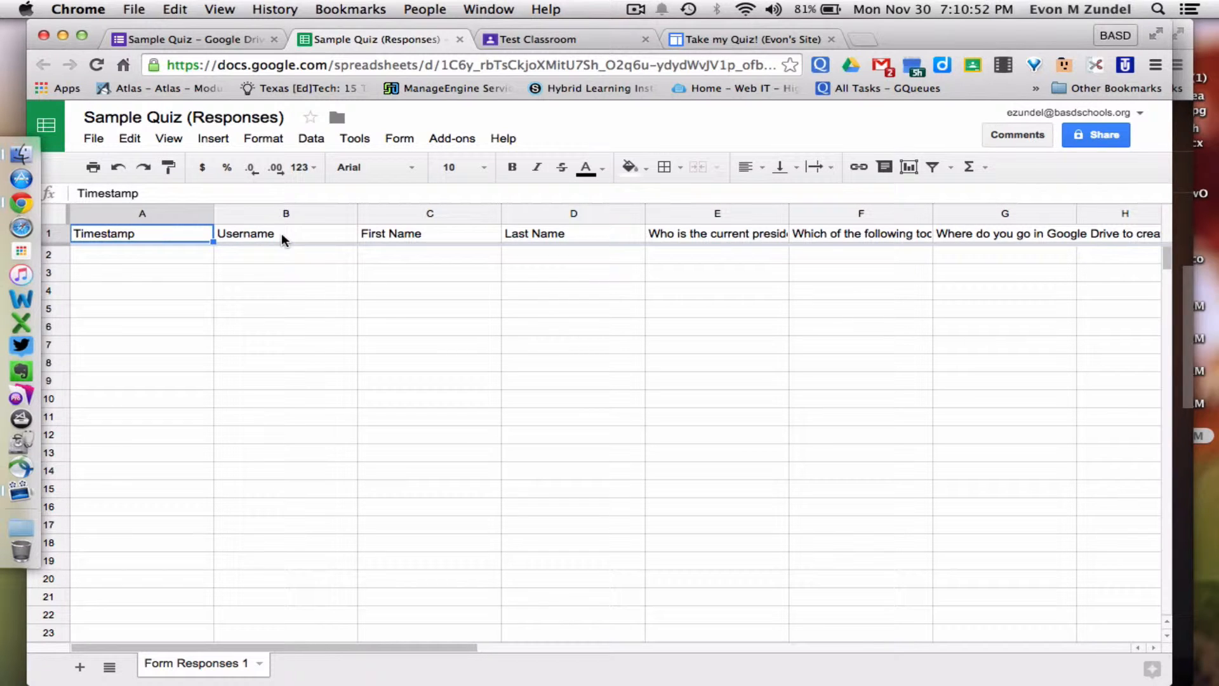
scroll(535, 252, right, 2)
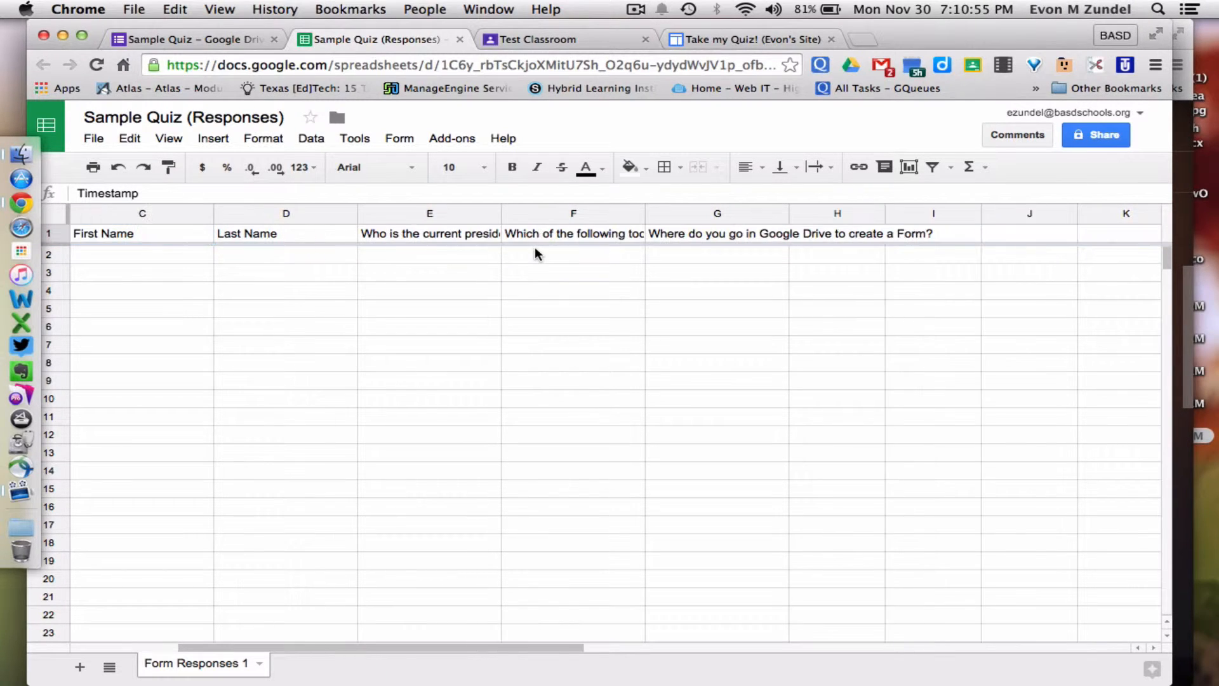
click(528, 231)
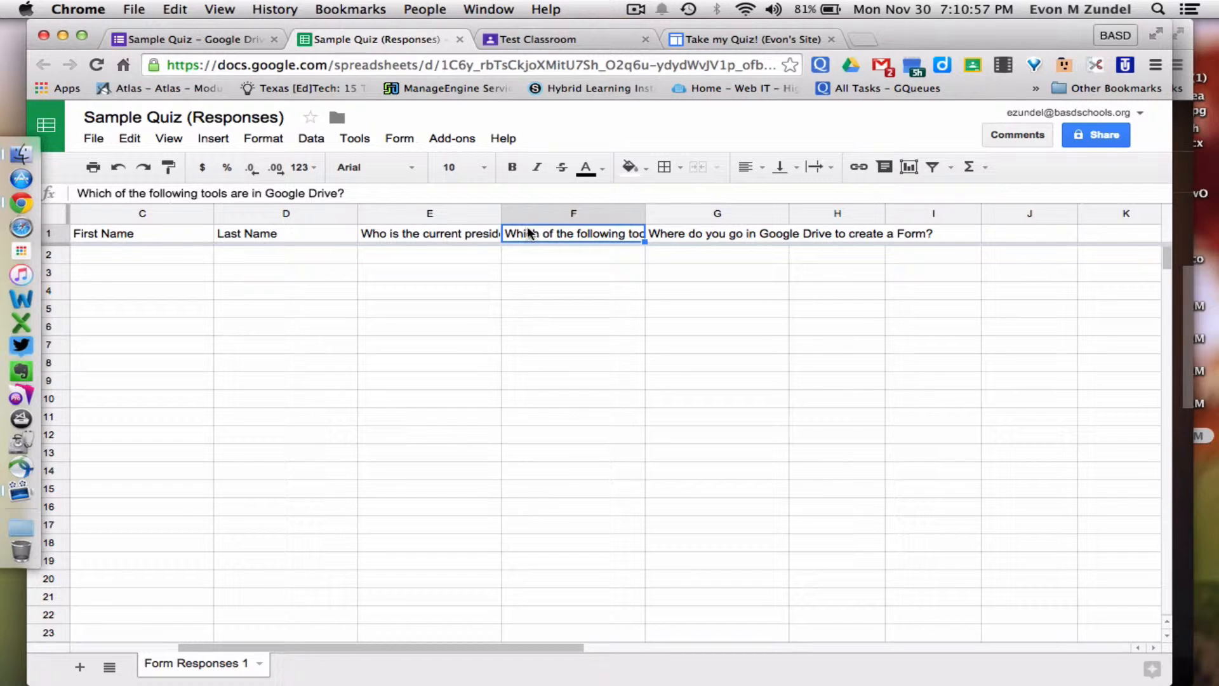
click(677, 236)
click(828, 234)
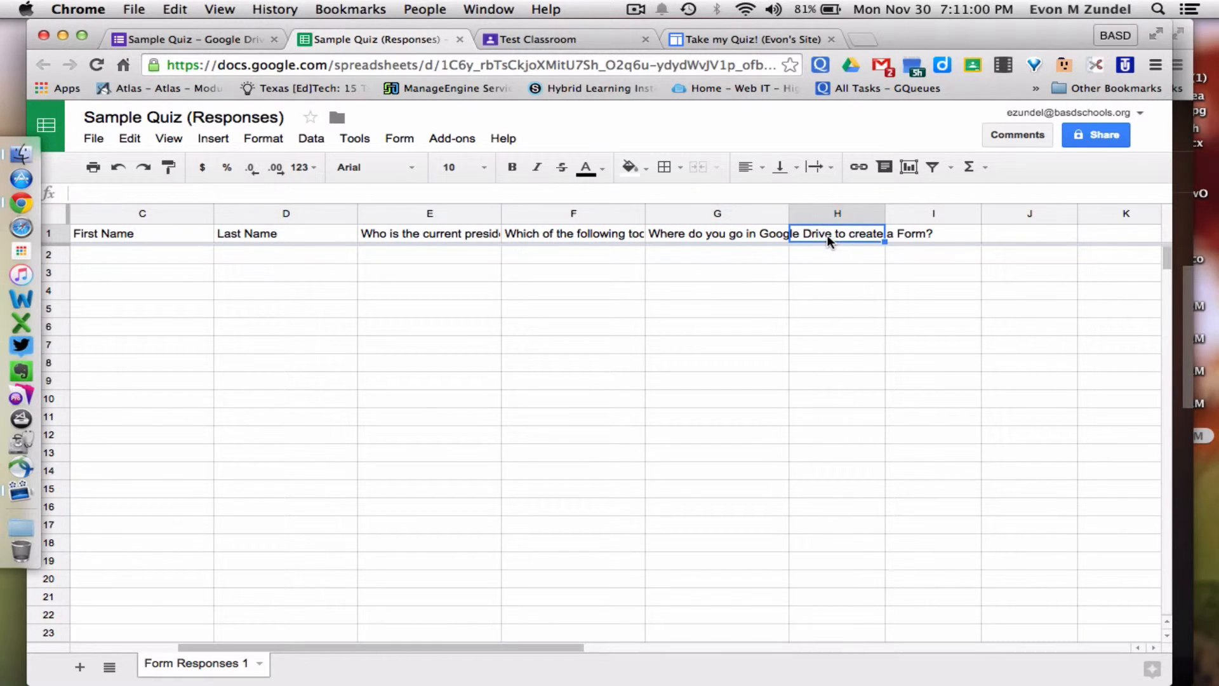
click(730, 241)
click(543, 232)
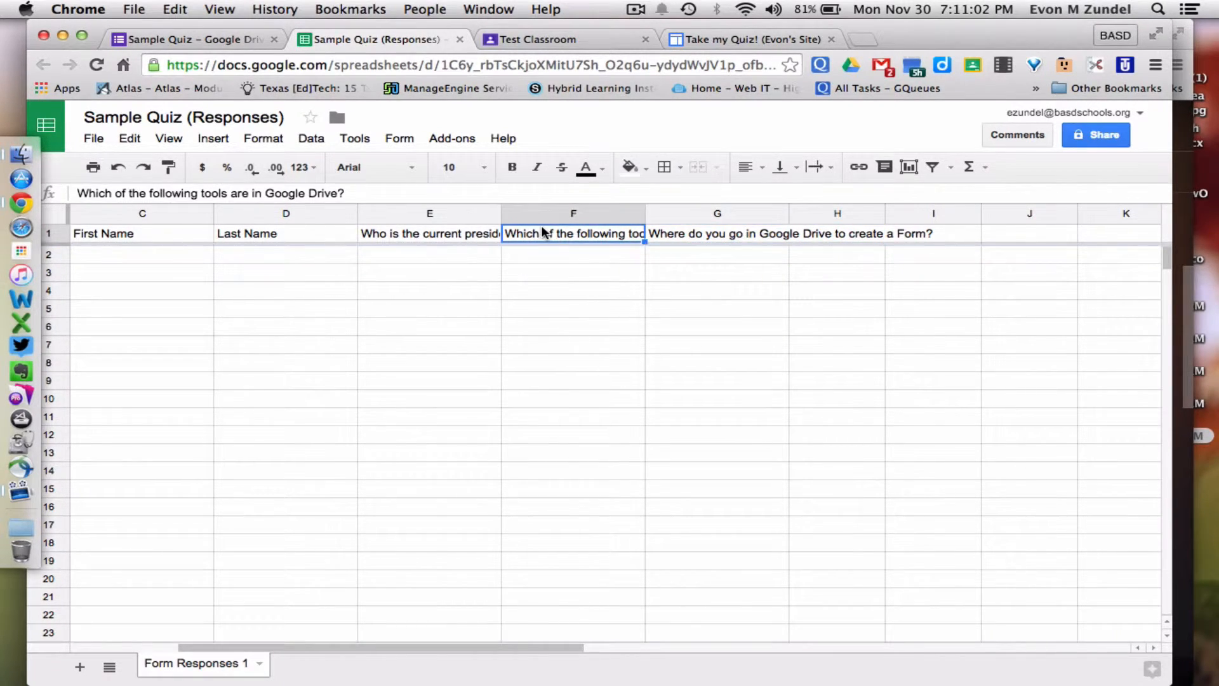
scroll(542, 232, left, 2)
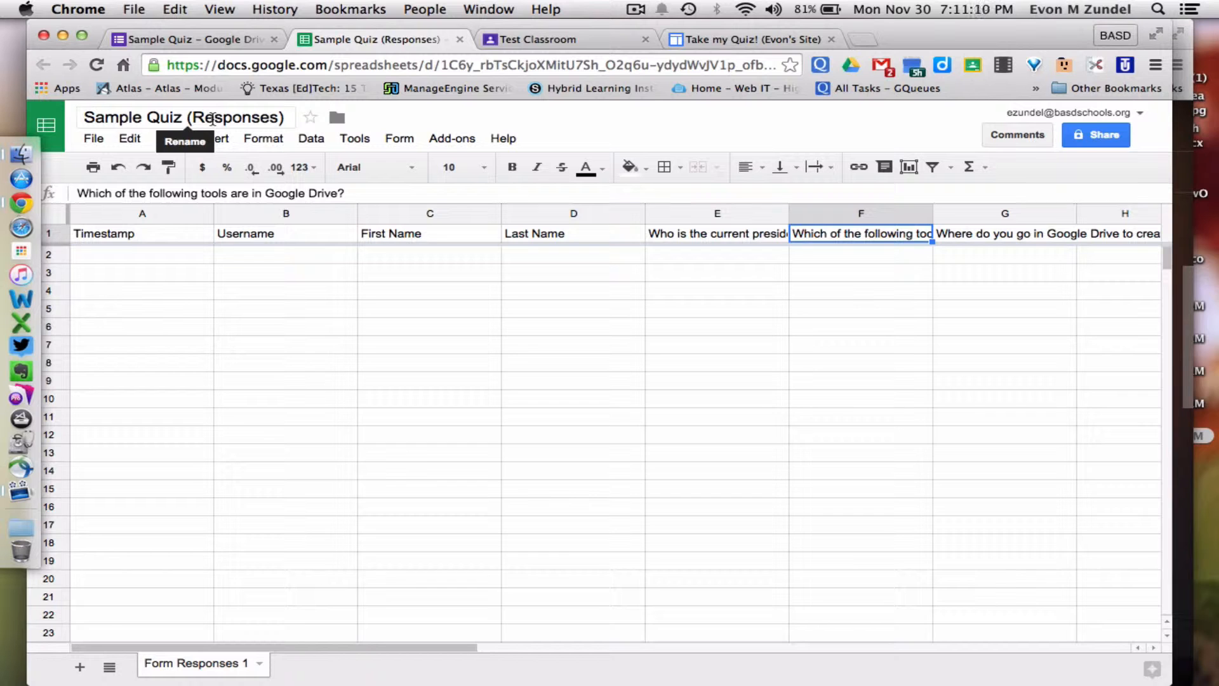
Step: Return to the form's responses and review the additional response options, such as unlinking, downloading and deleting
click(200, 40)
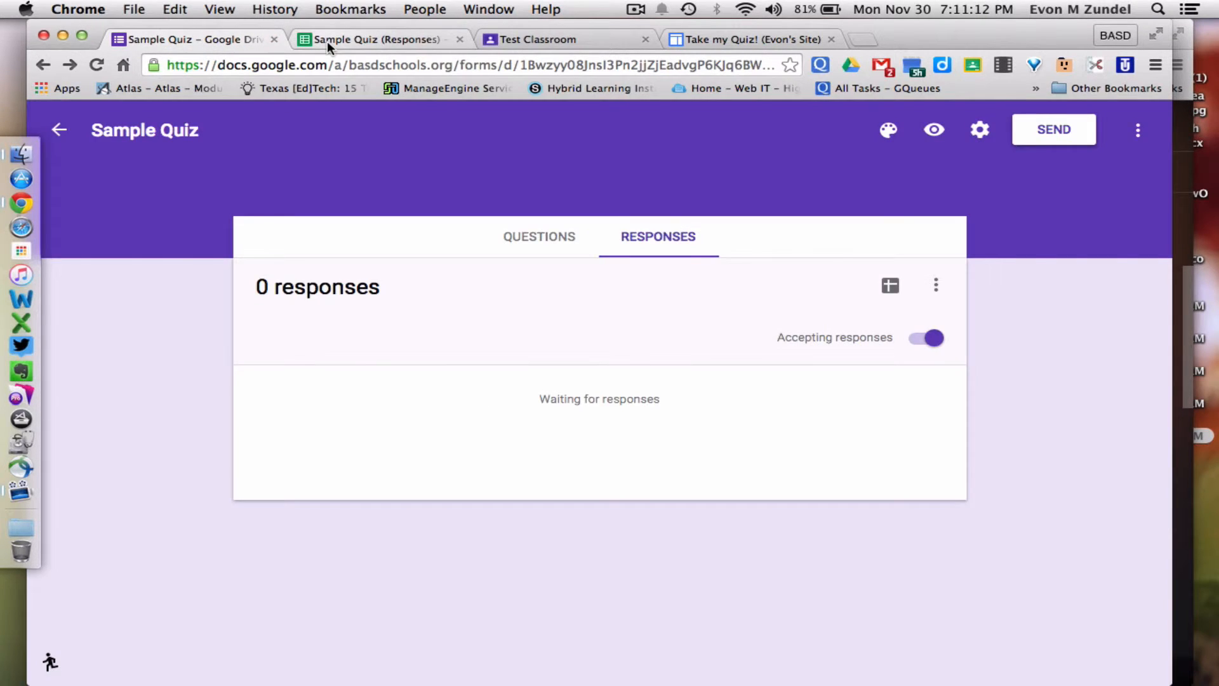
click(326, 40)
click(221, 36)
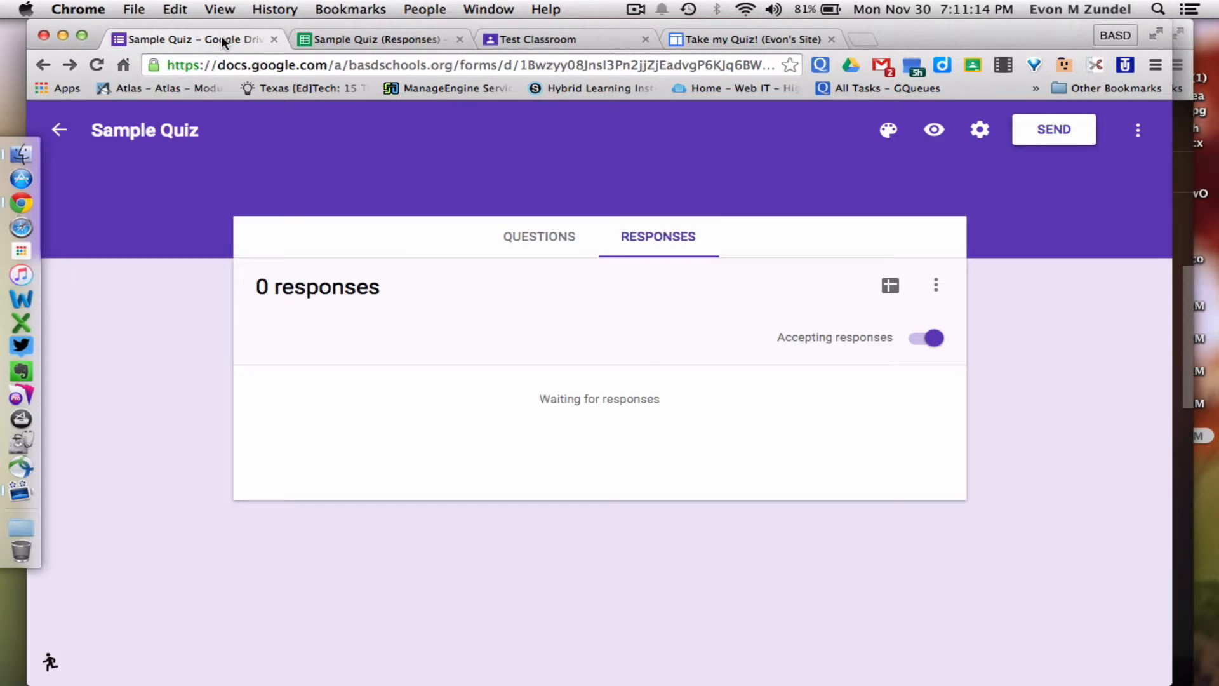
click(934, 290)
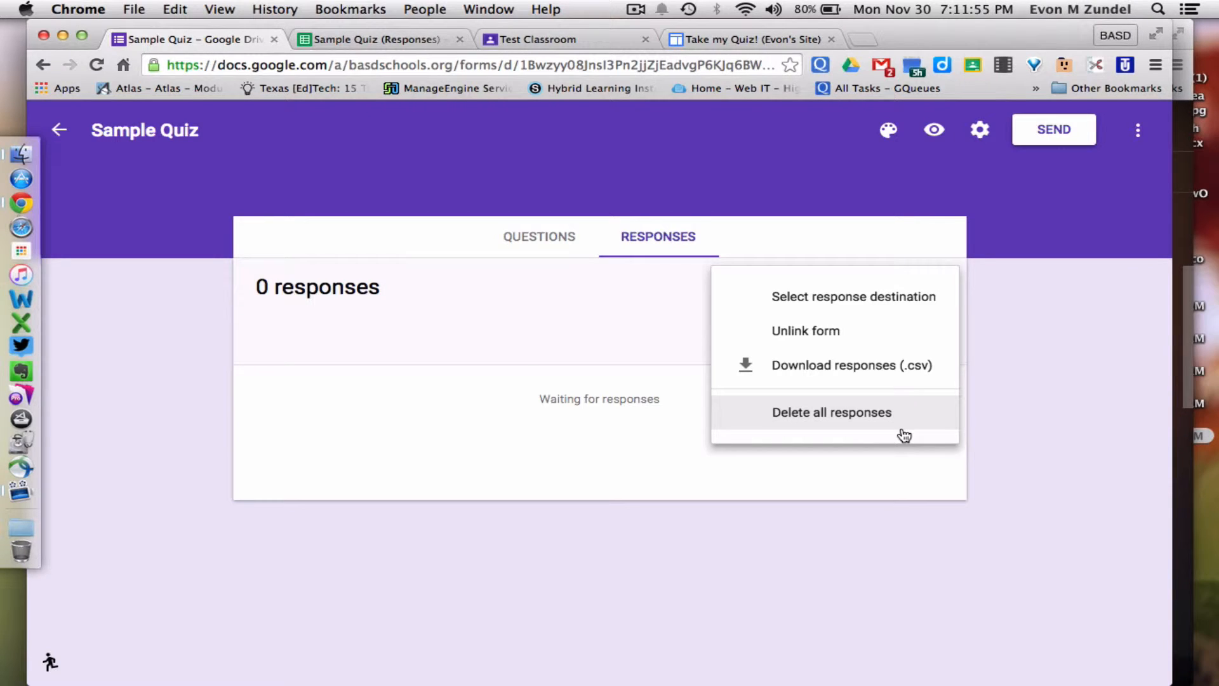
click(603, 281)
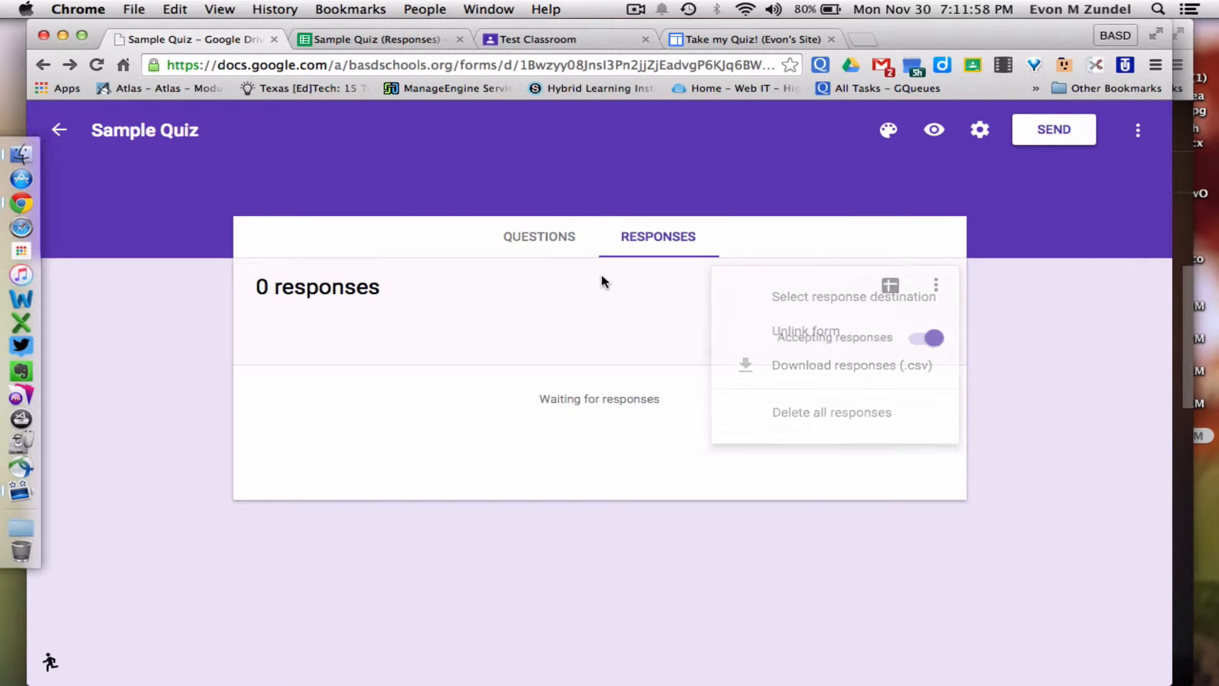
Step: Preview the live quiz from its questions, select its web address, and go back to editing the form
click(573, 244)
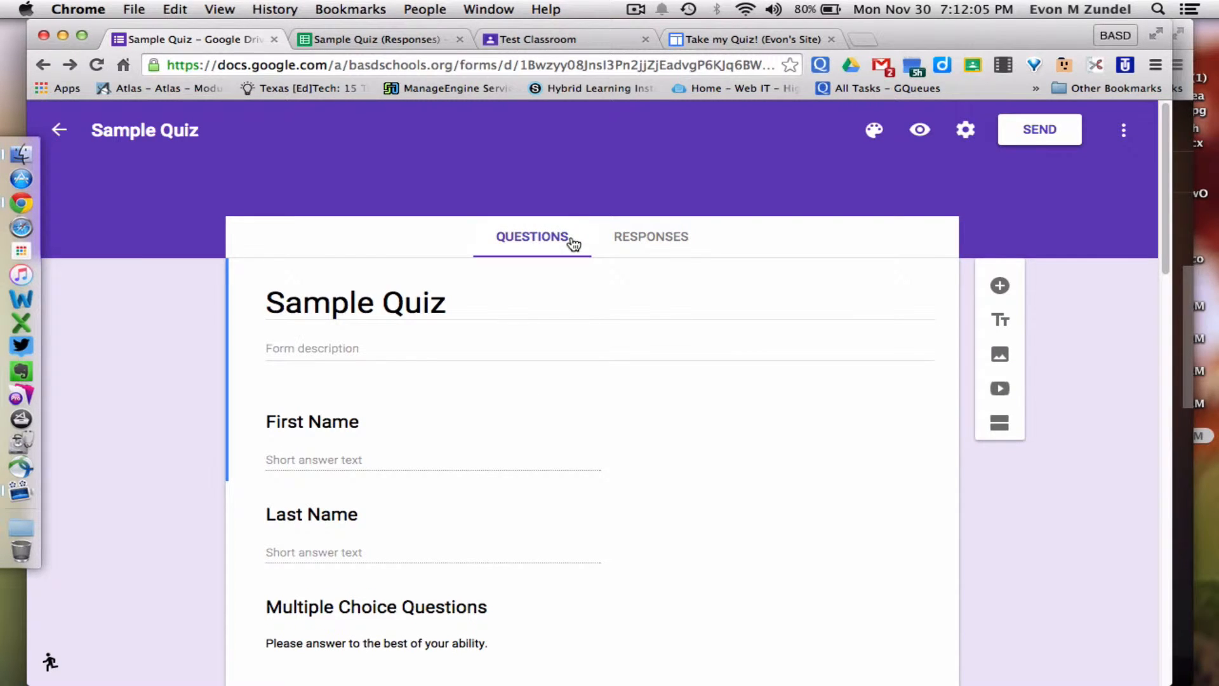
click(922, 131)
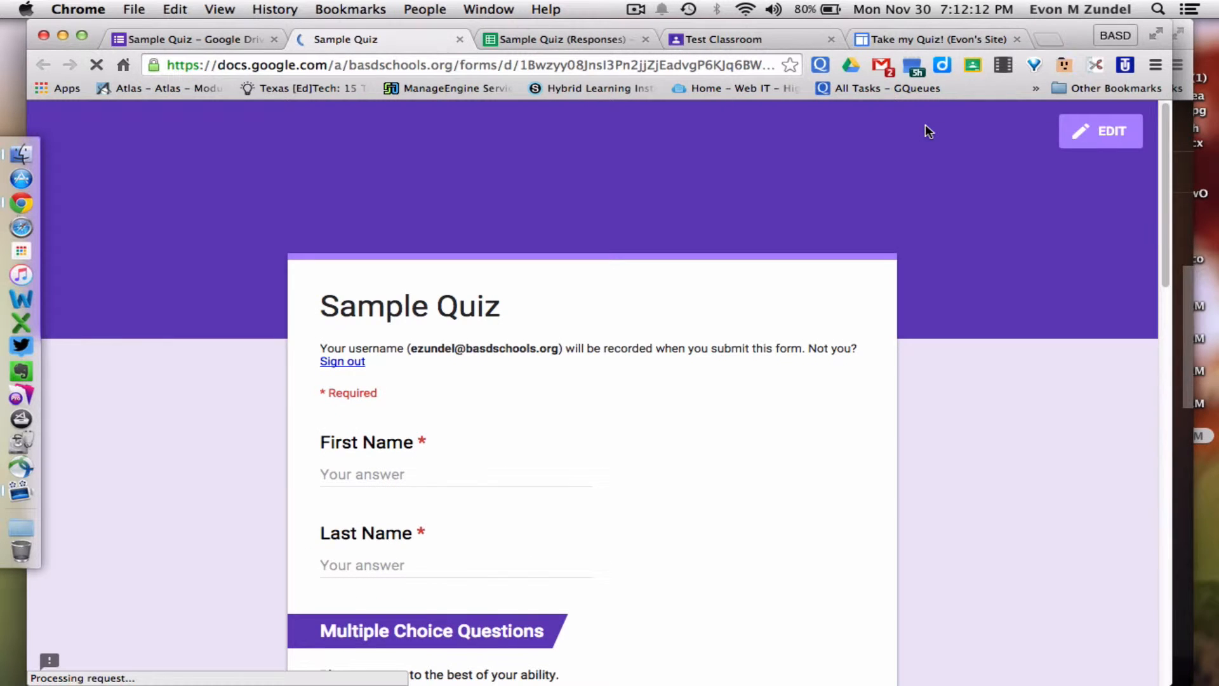
click(608, 66)
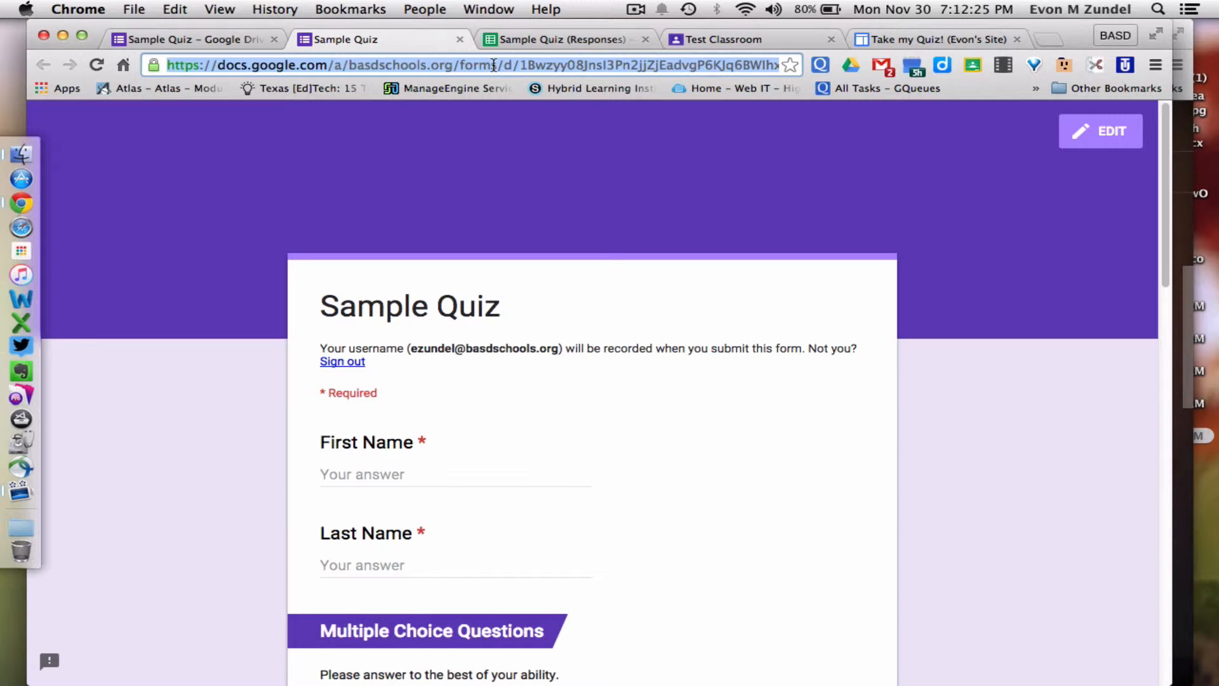
click(1099, 135)
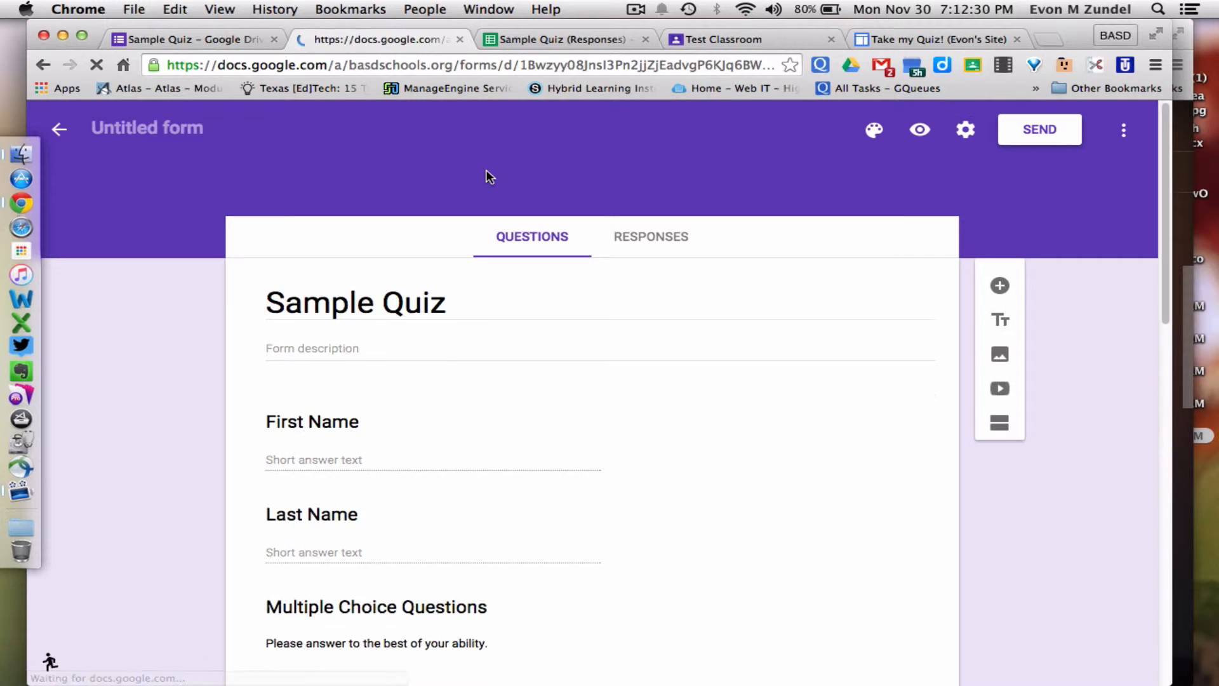
Step: Open the form's sending options and review the email fields, including the copy and include-form choices
click(1027, 132)
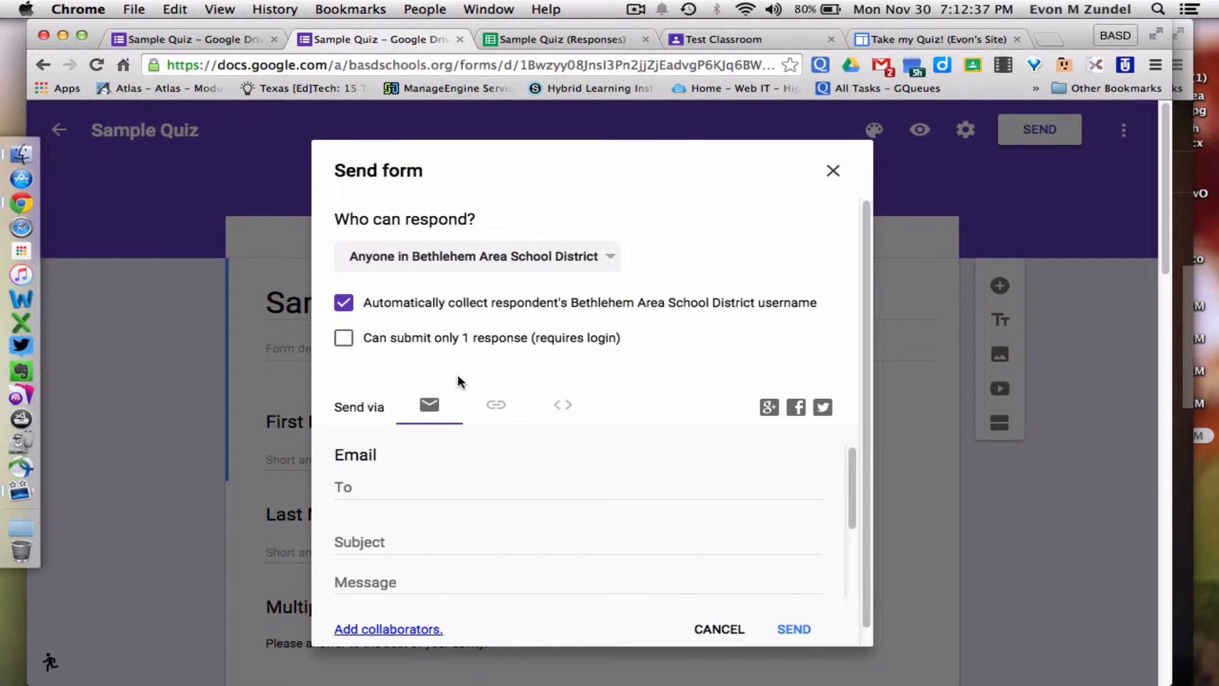
scroll(458, 381, down, 1)
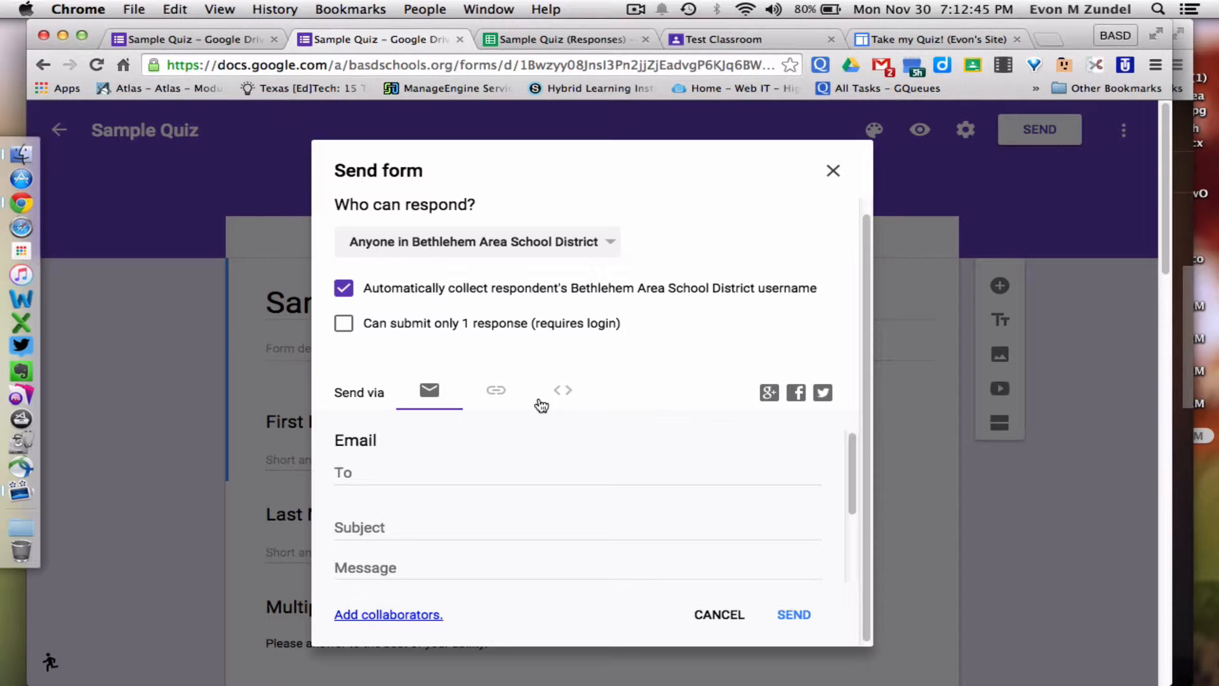
click(392, 477)
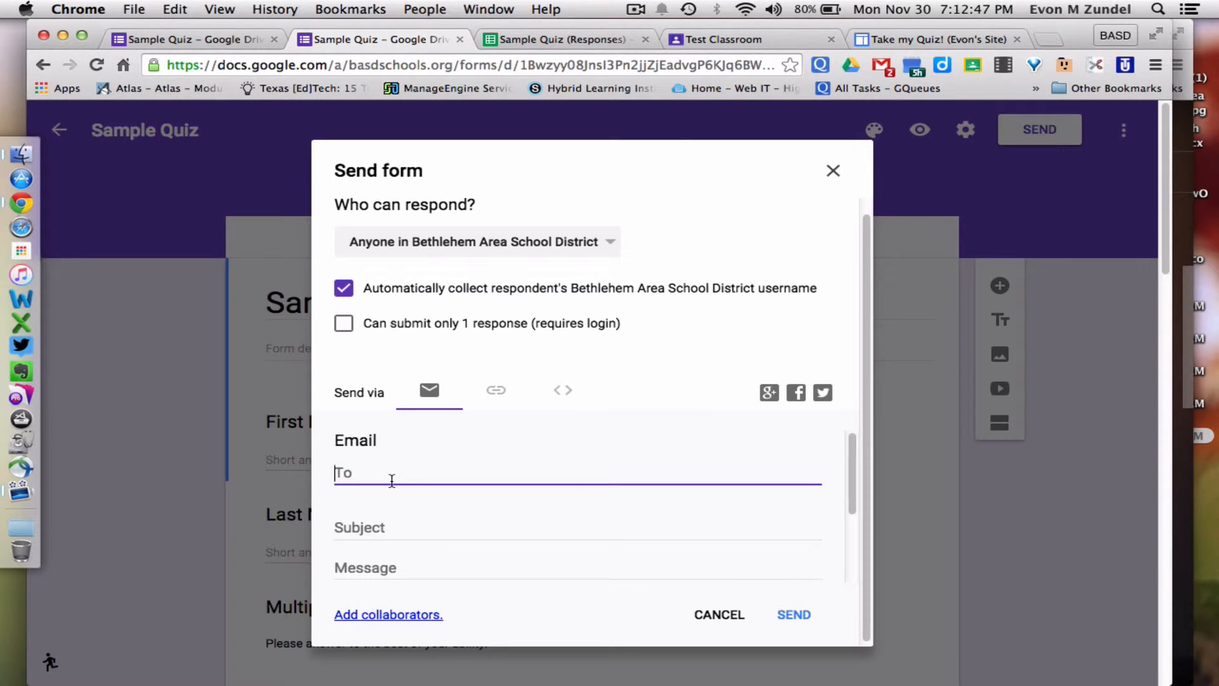
scroll(389, 473, down, 2)
scroll(386, 461, up, 2)
scroll(384, 456, down, 2)
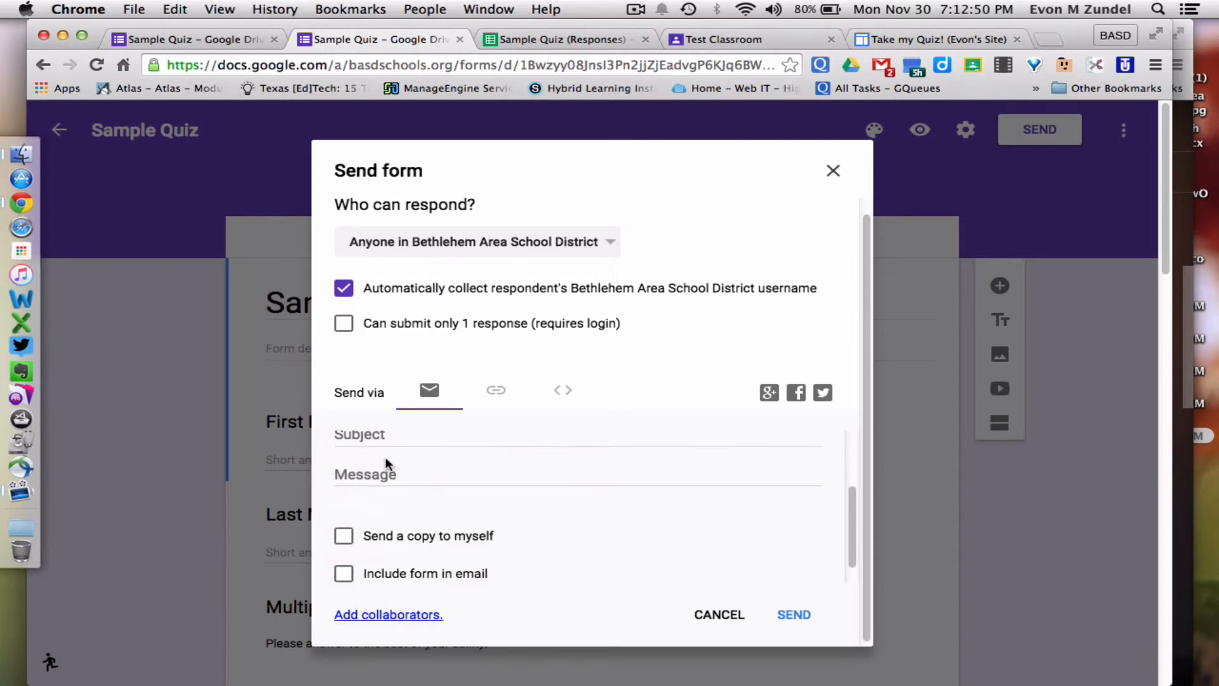
scroll(385, 463, down, 1)
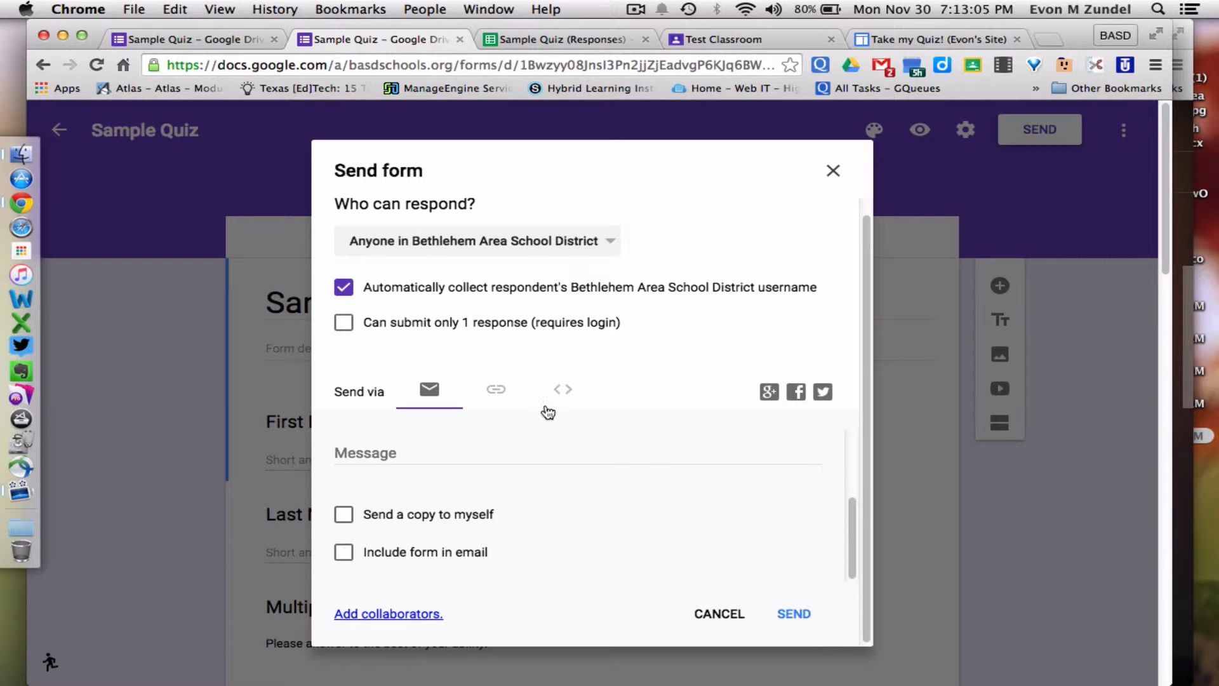
Step: Show the form's shareable link, shorten the URL, and restore the full-length address
click(500, 391)
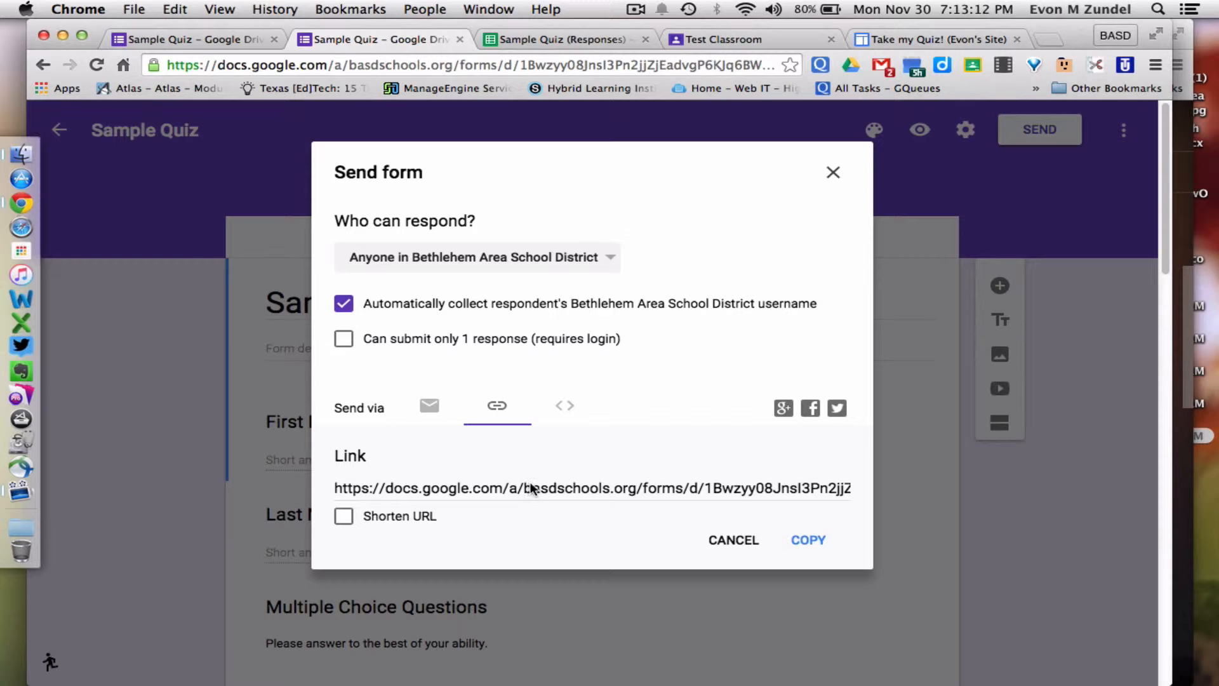
click(343, 515)
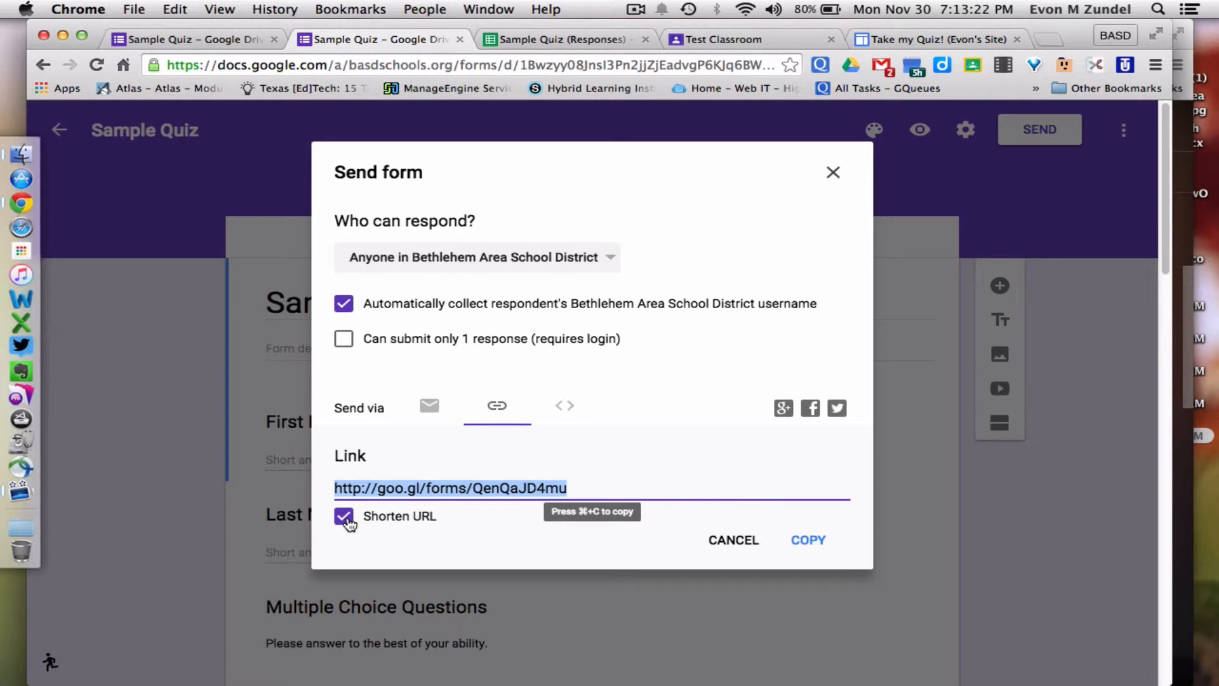
click(344, 518)
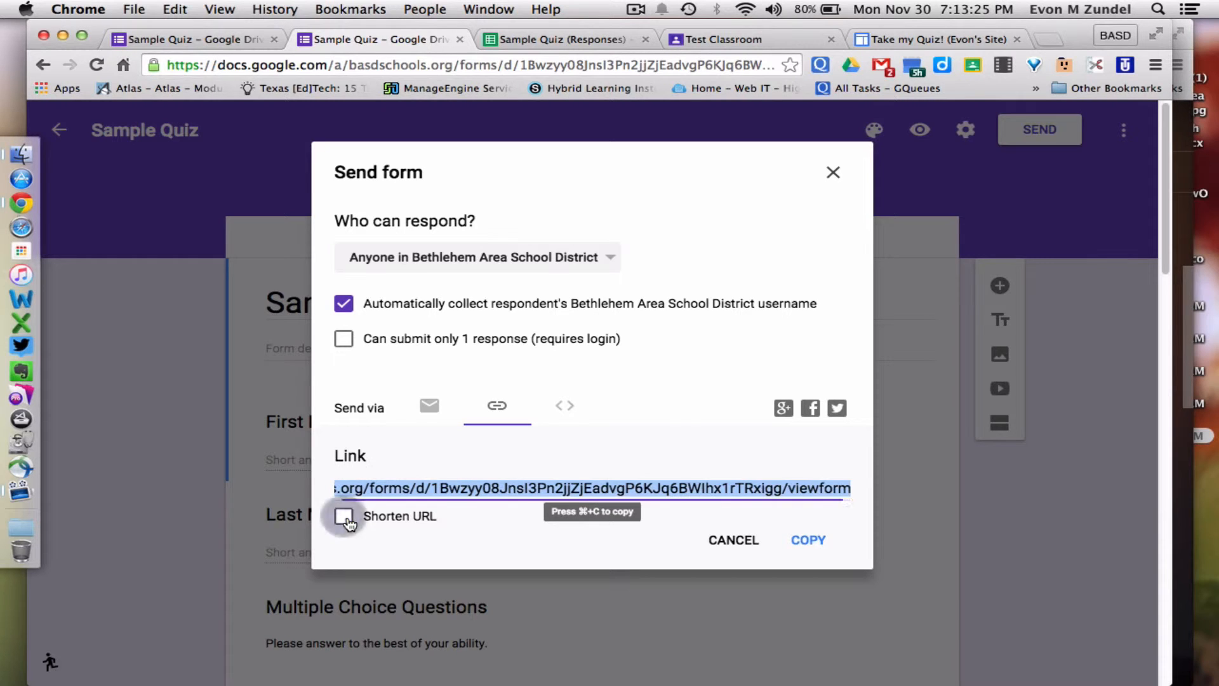
Step: View the HTML embed code and its size settings for the form, and cancel sending
click(562, 410)
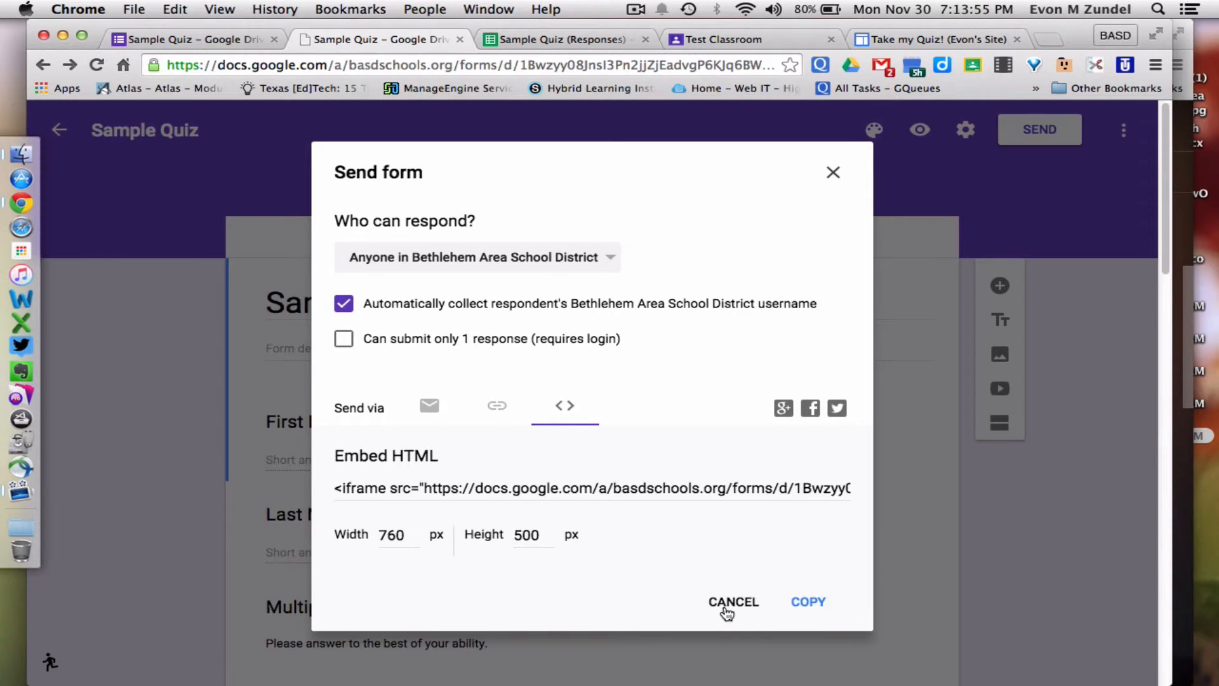
click(730, 602)
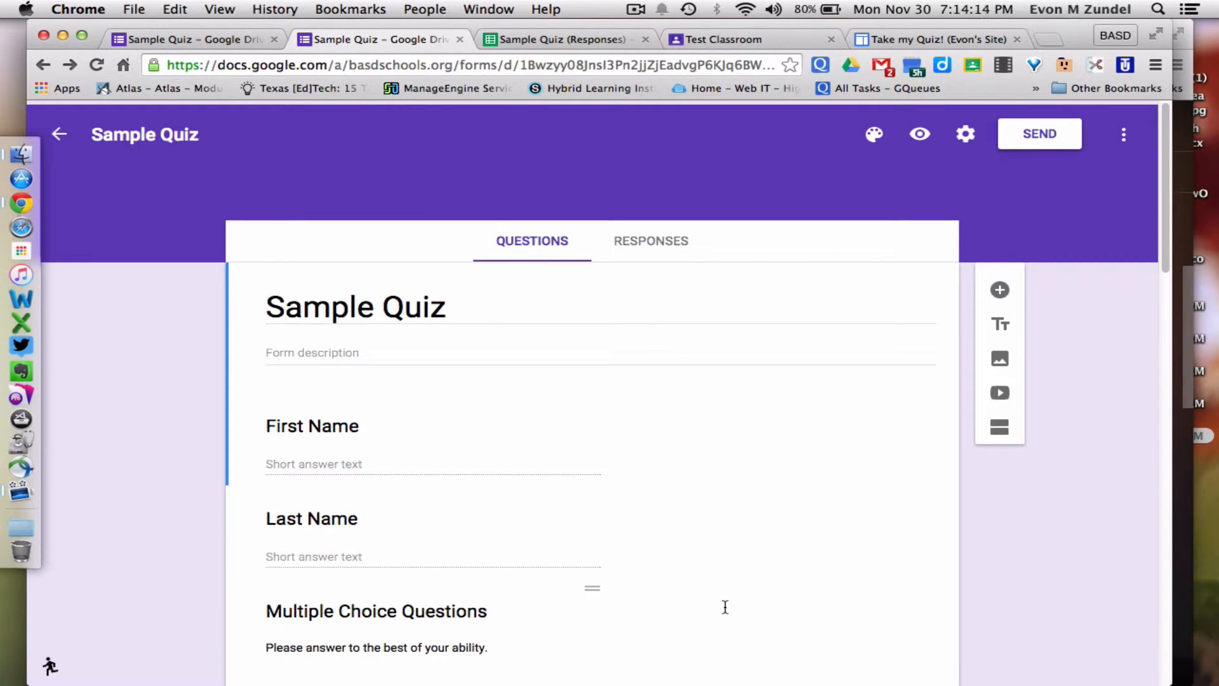
scroll(725, 606, down, 1)
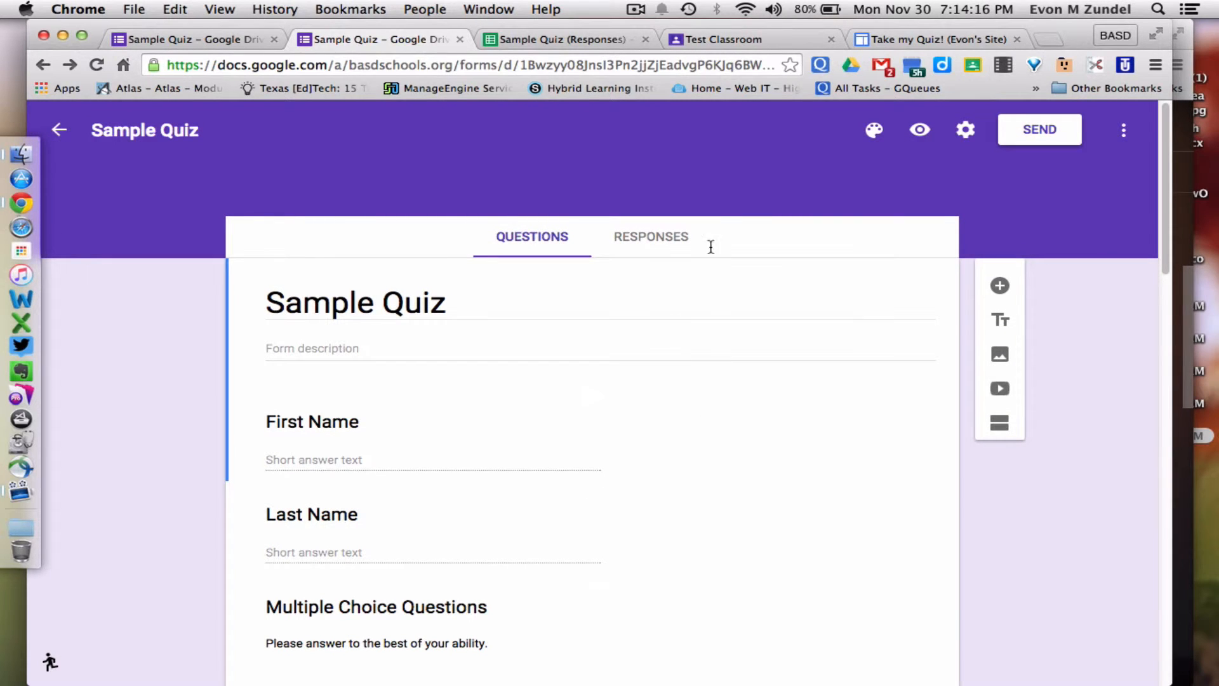
Step: Switch to Test Classroom in Google Classroom and create a new assignment titled "Quiz", leaving the description empty
click(762, 40)
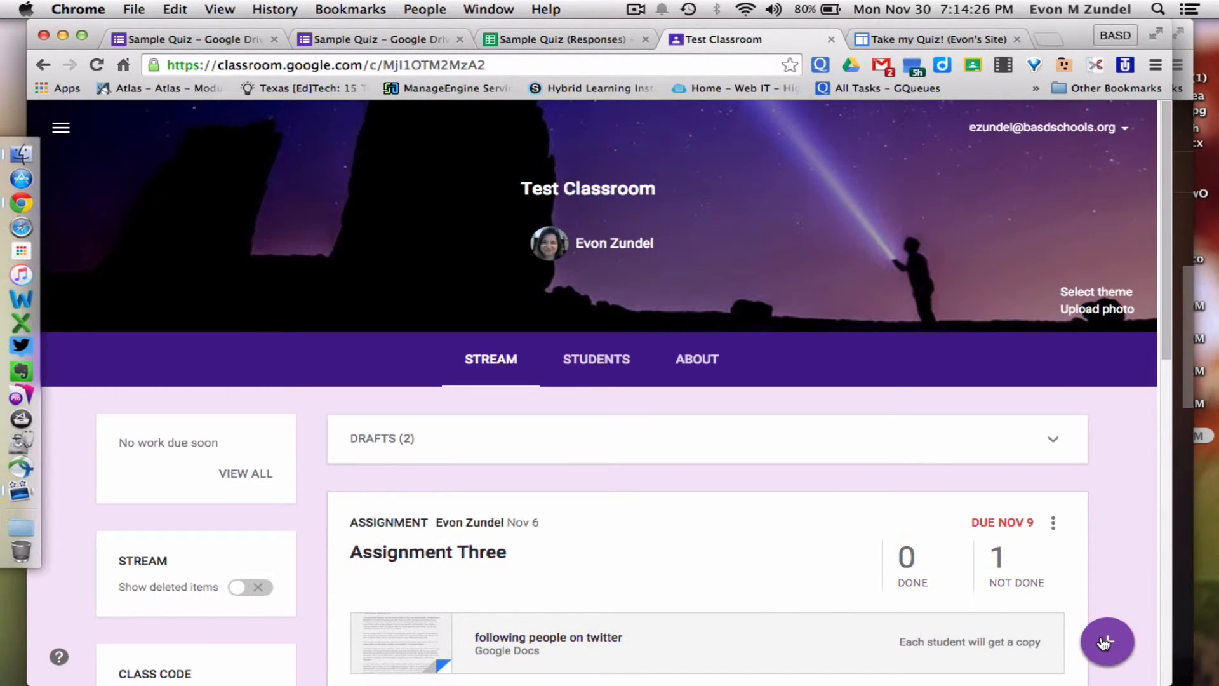
mouse_move(1104, 643)
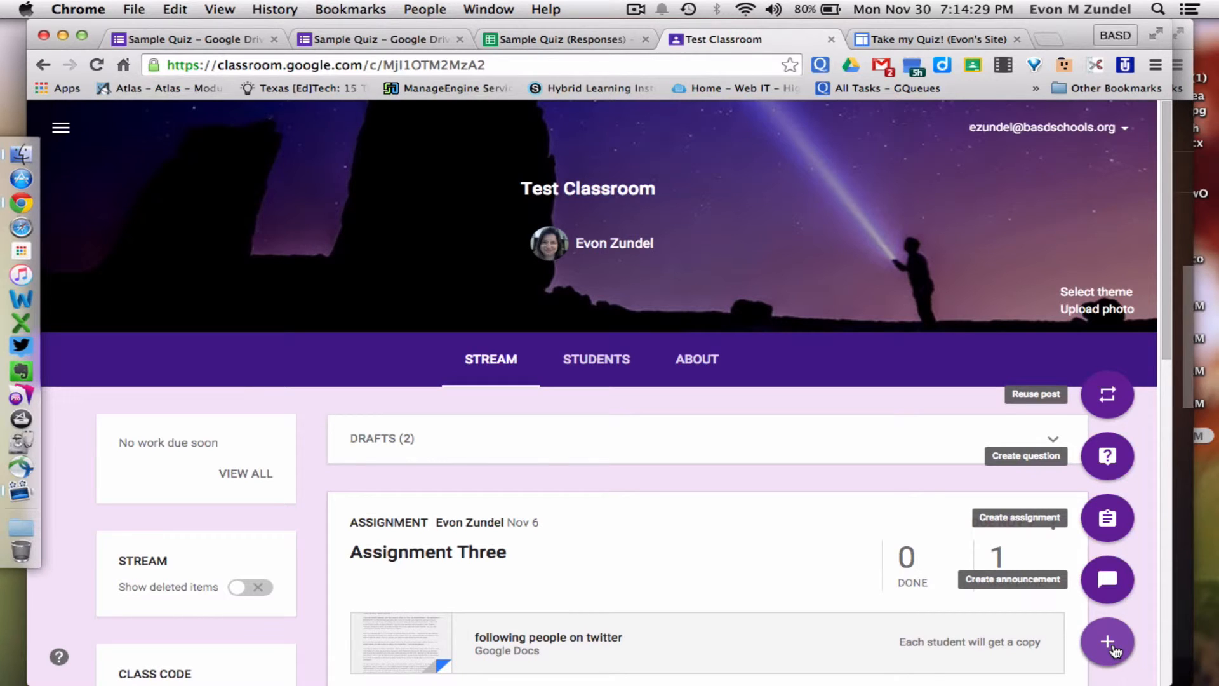
click(1107, 519)
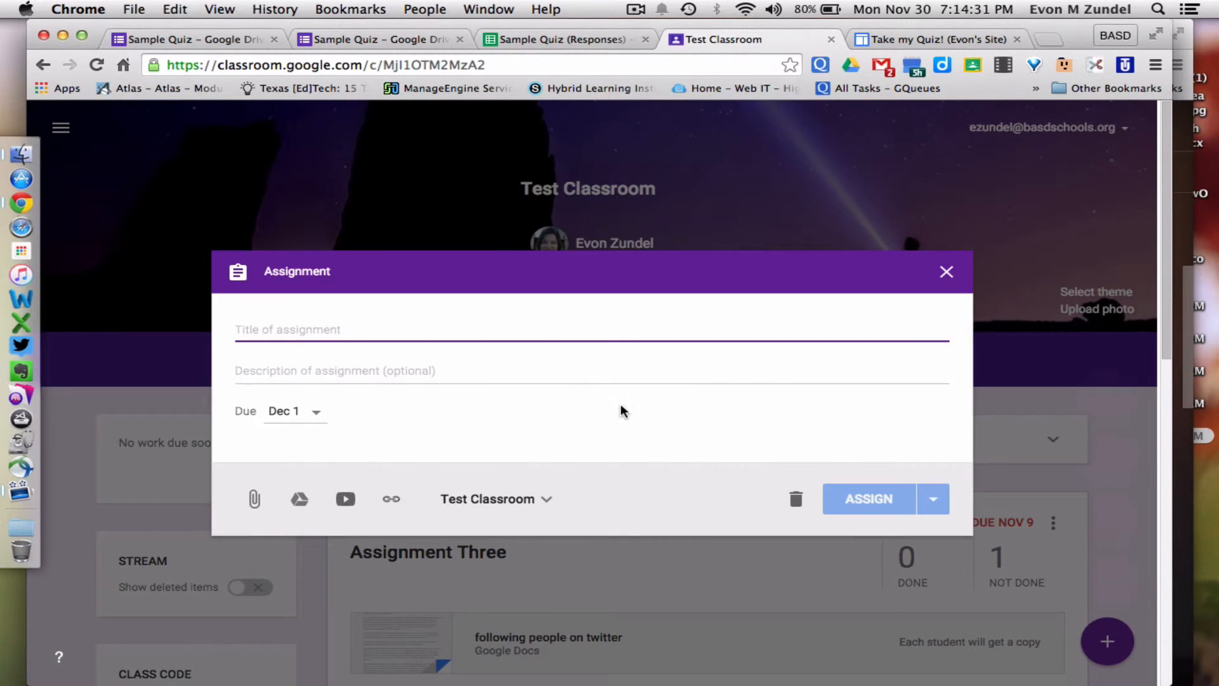
text(Quiz)
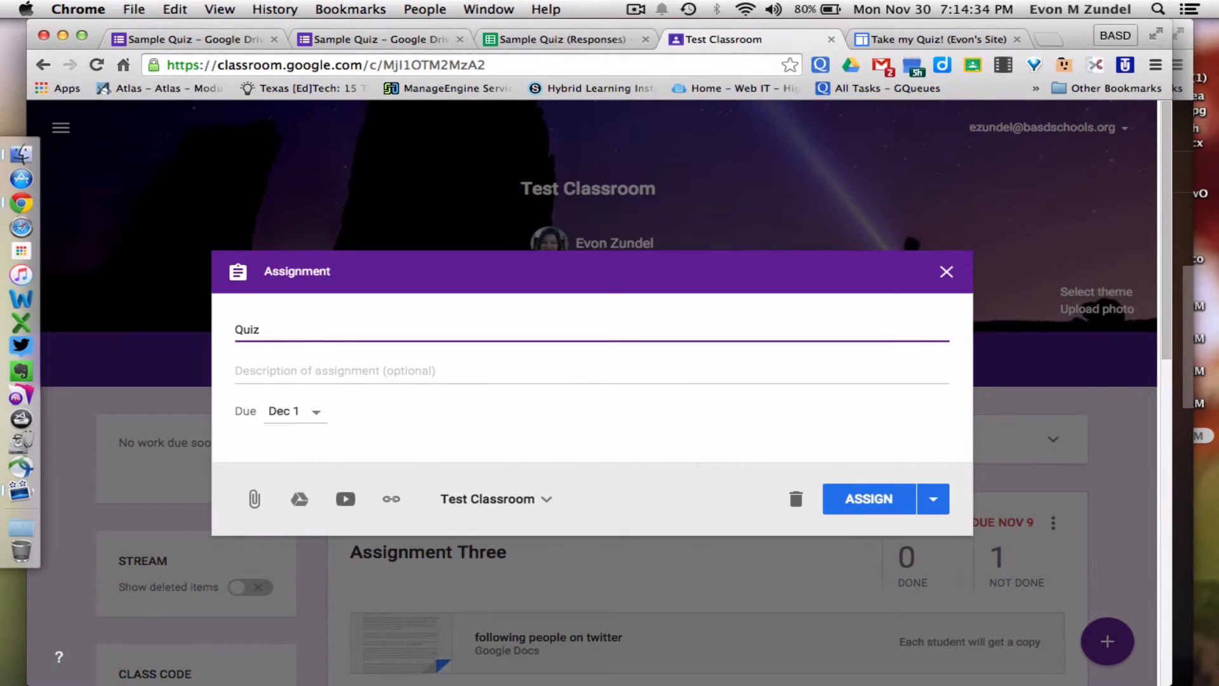
click(433, 374)
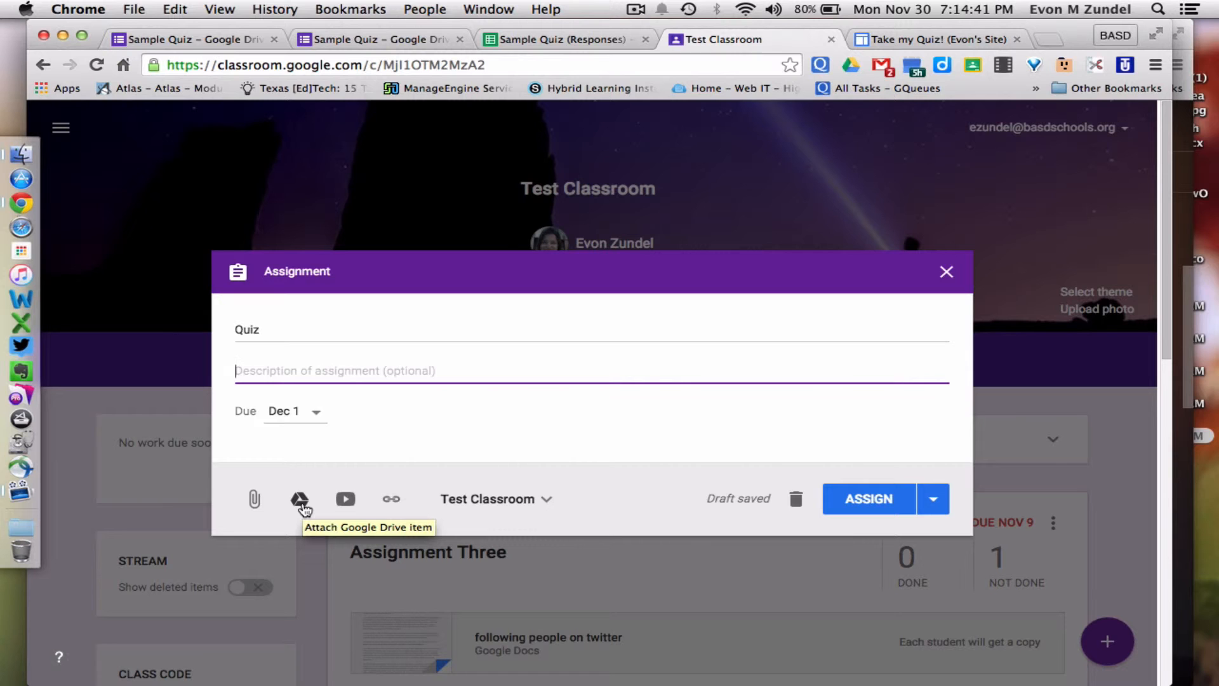
Step: Attach the Sample Quiz form from Google Drive to the Quiz assignment and assign it to Test Classroom
click(300, 500)
scroll(593, 454, down, 5)
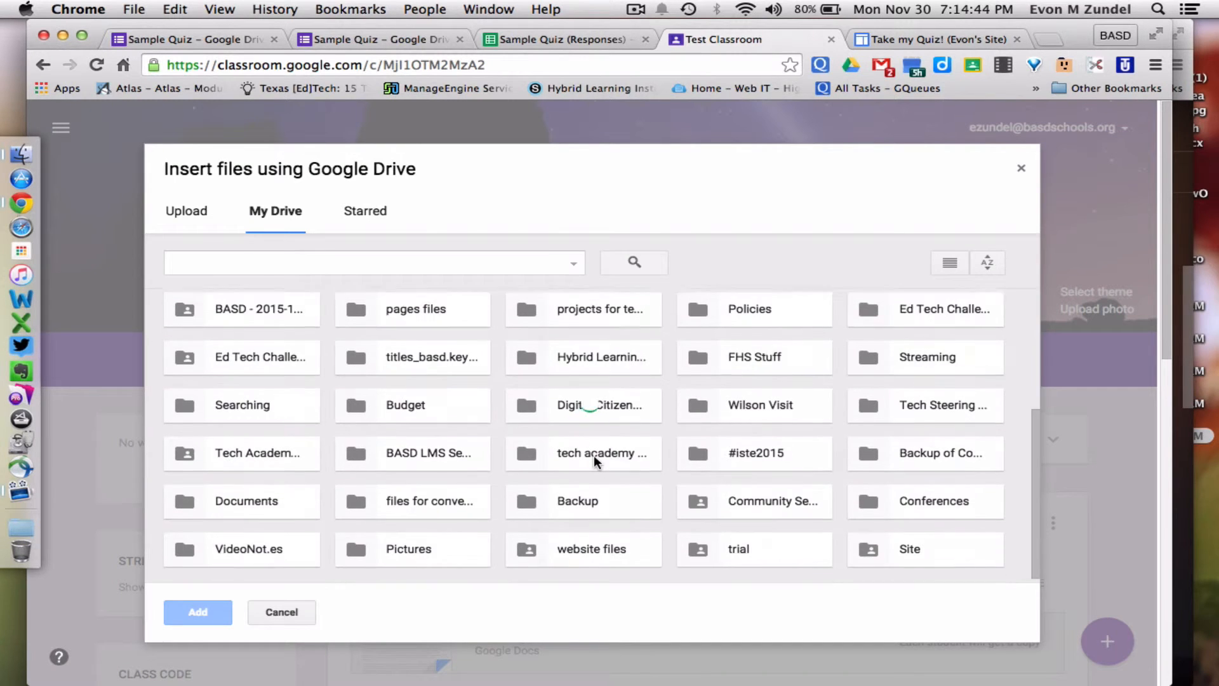
scroll(593, 454, down, 7)
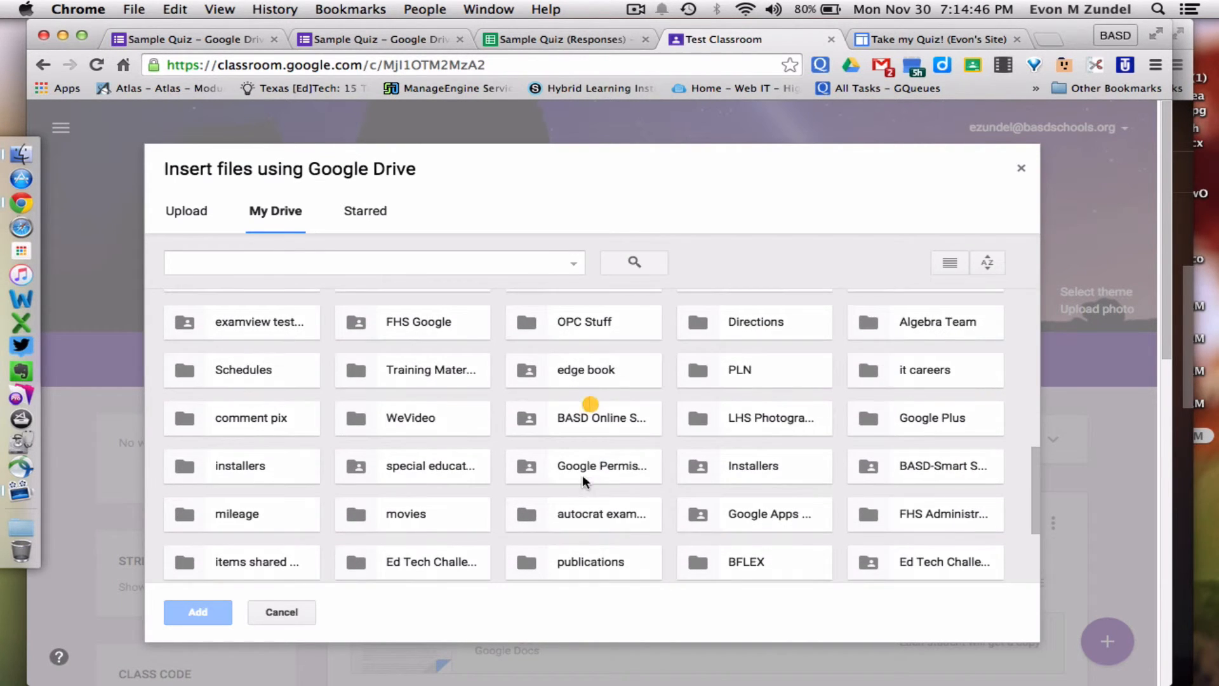
scroll(582, 478, down, 10)
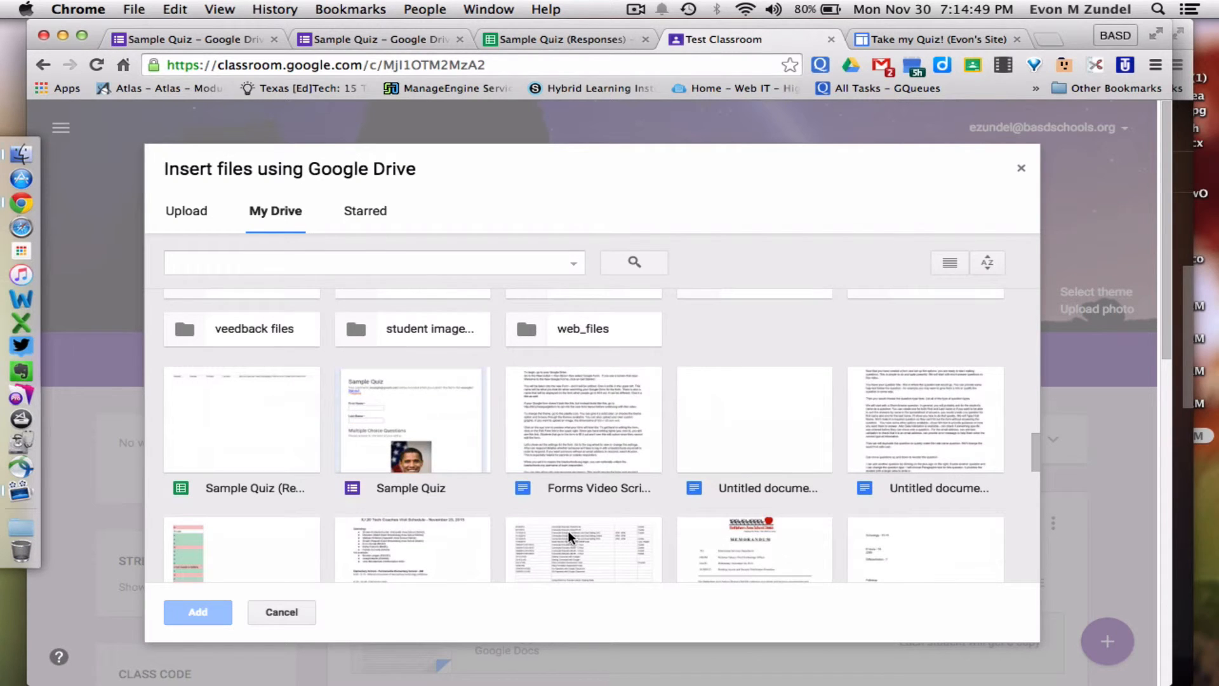
click(426, 412)
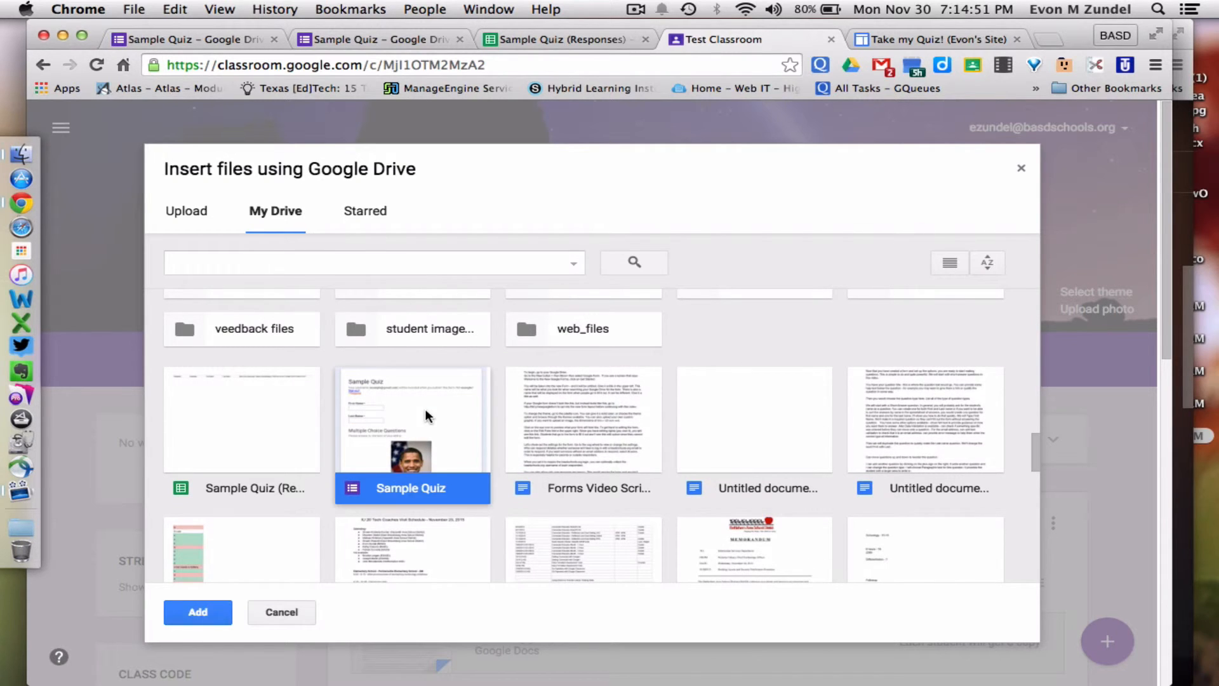
click(202, 612)
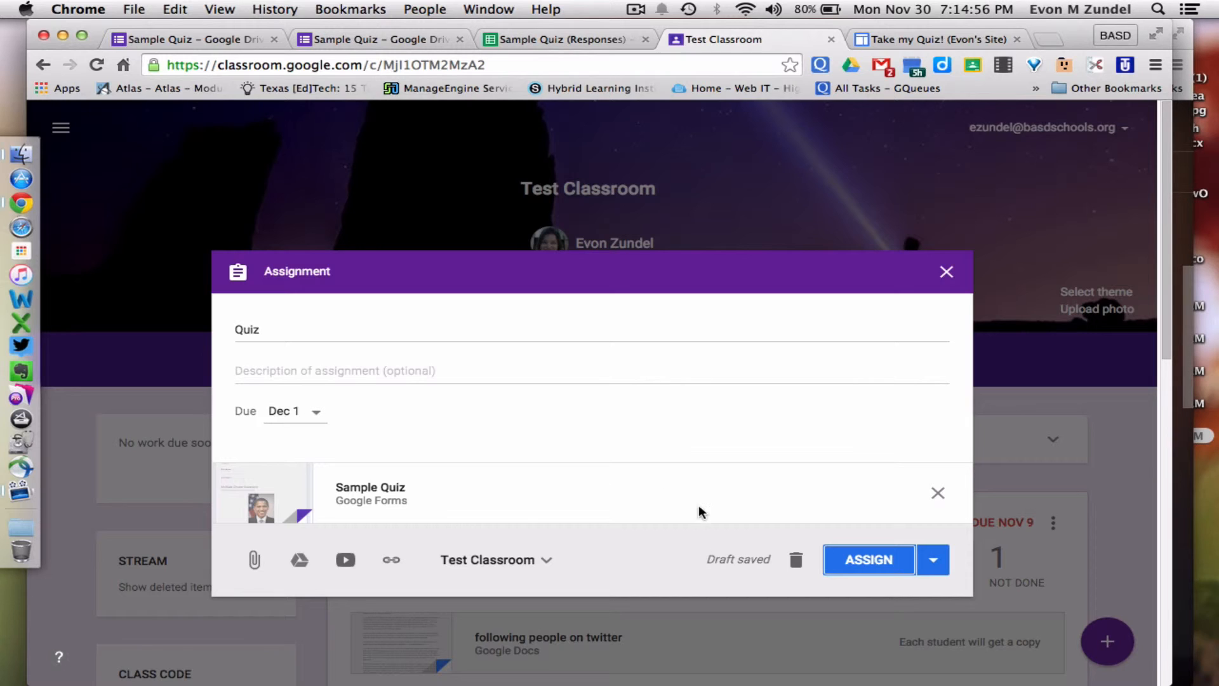
click(901, 567)
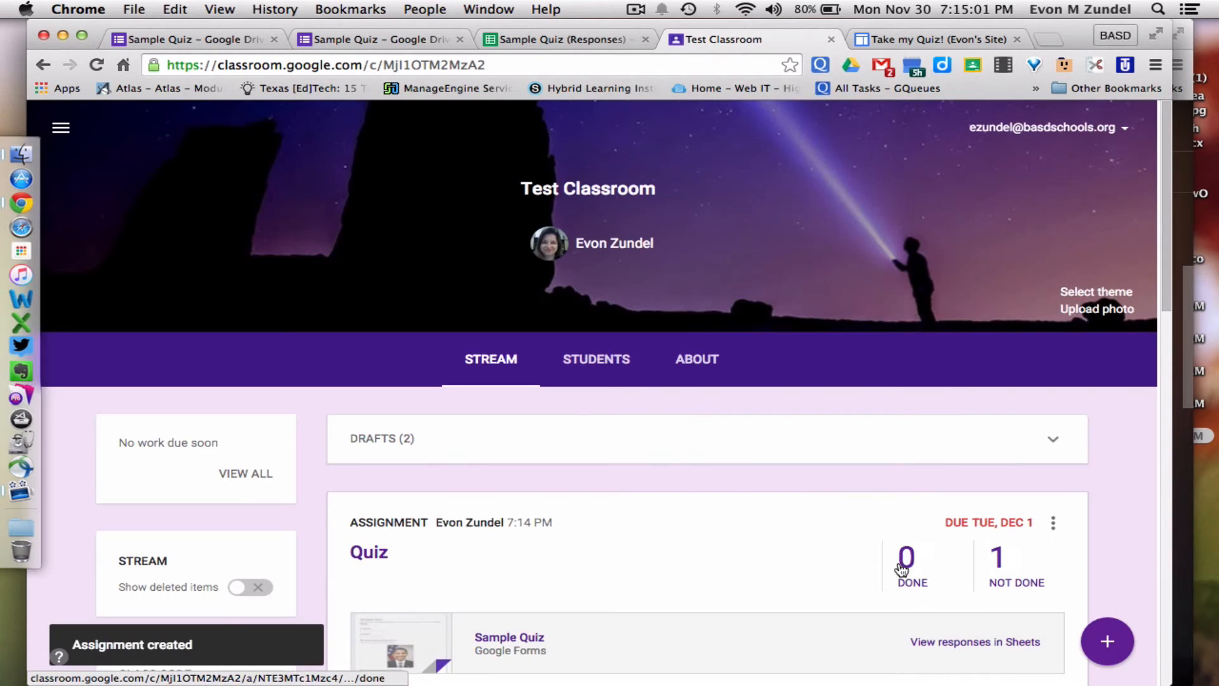
scroll(919, 559, down, 3)
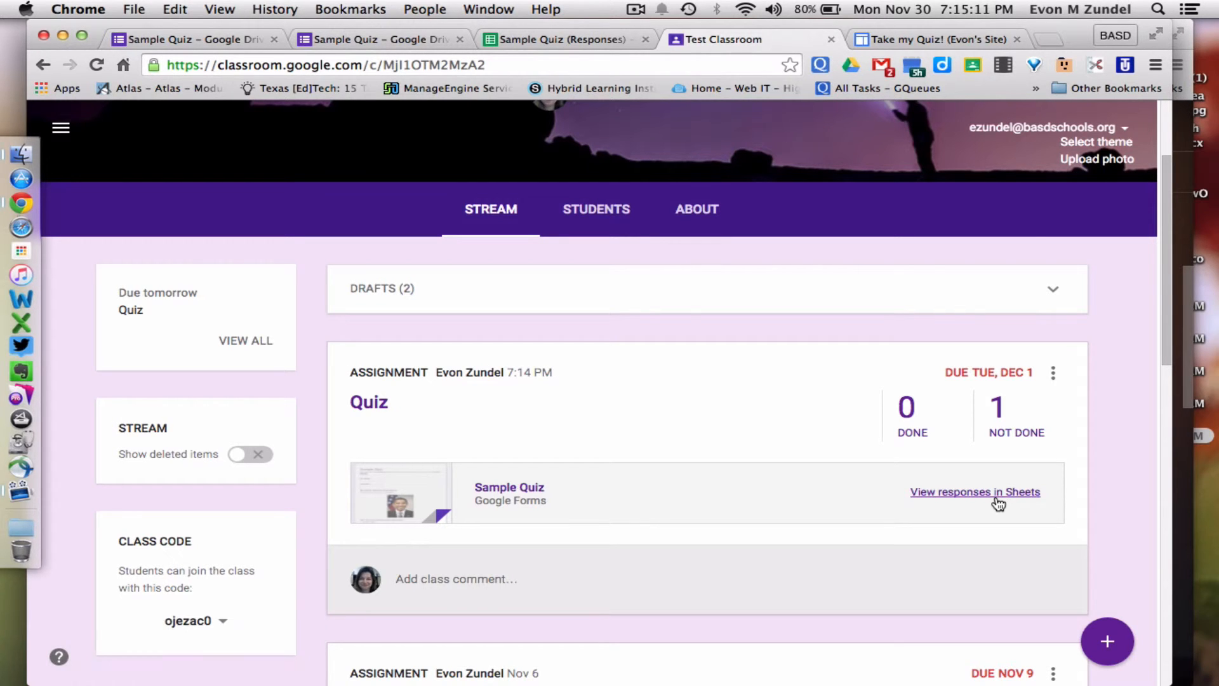
Step: Insert the Sample Quiz form from Drive into the "Take my Quiz!" Google Sites page with the default display settings, and save the page
click(917, 44)
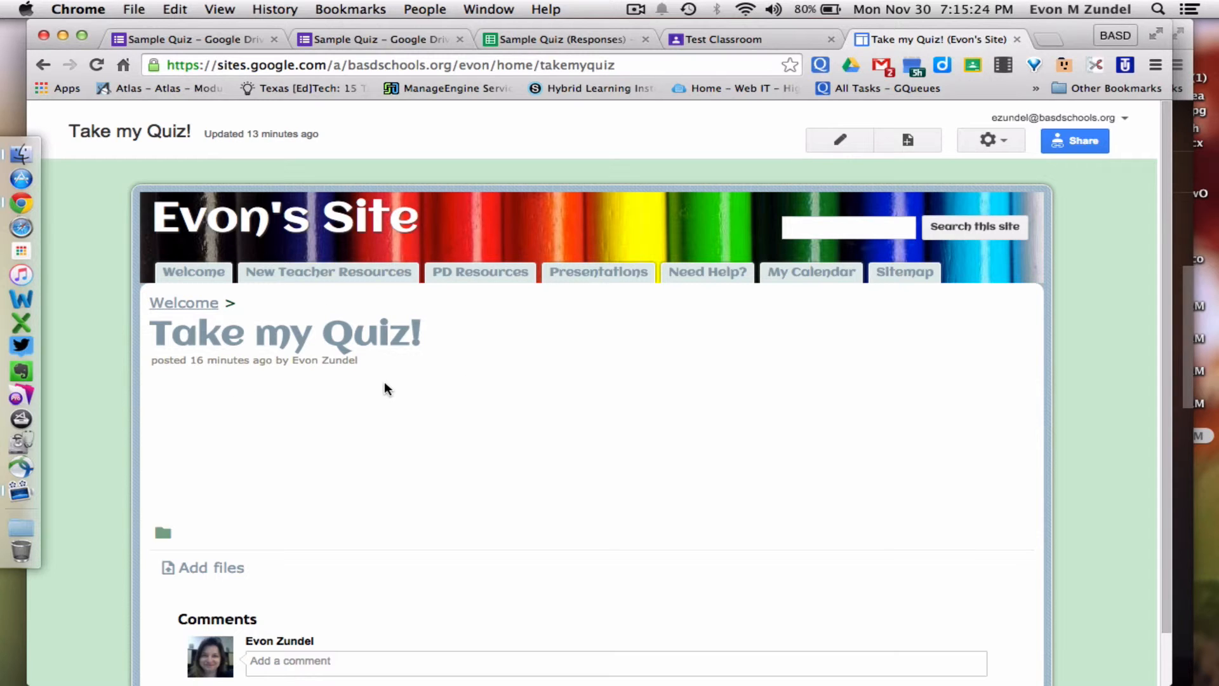
click(867, 139)
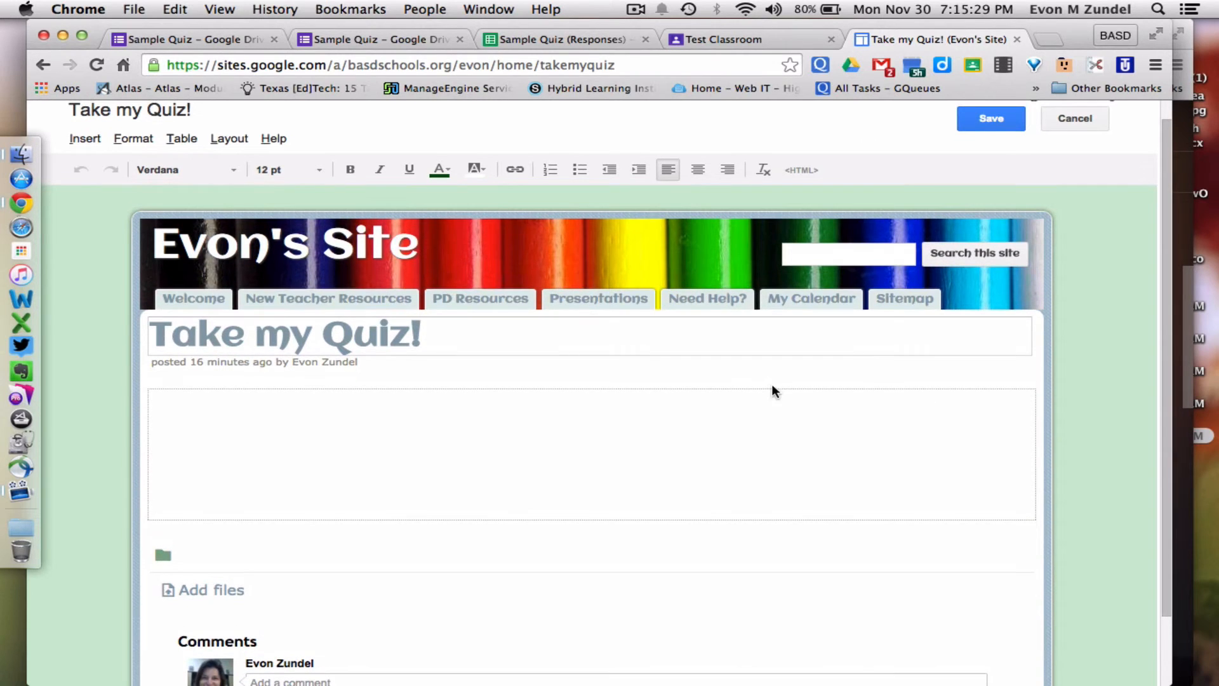
click(72, 137)
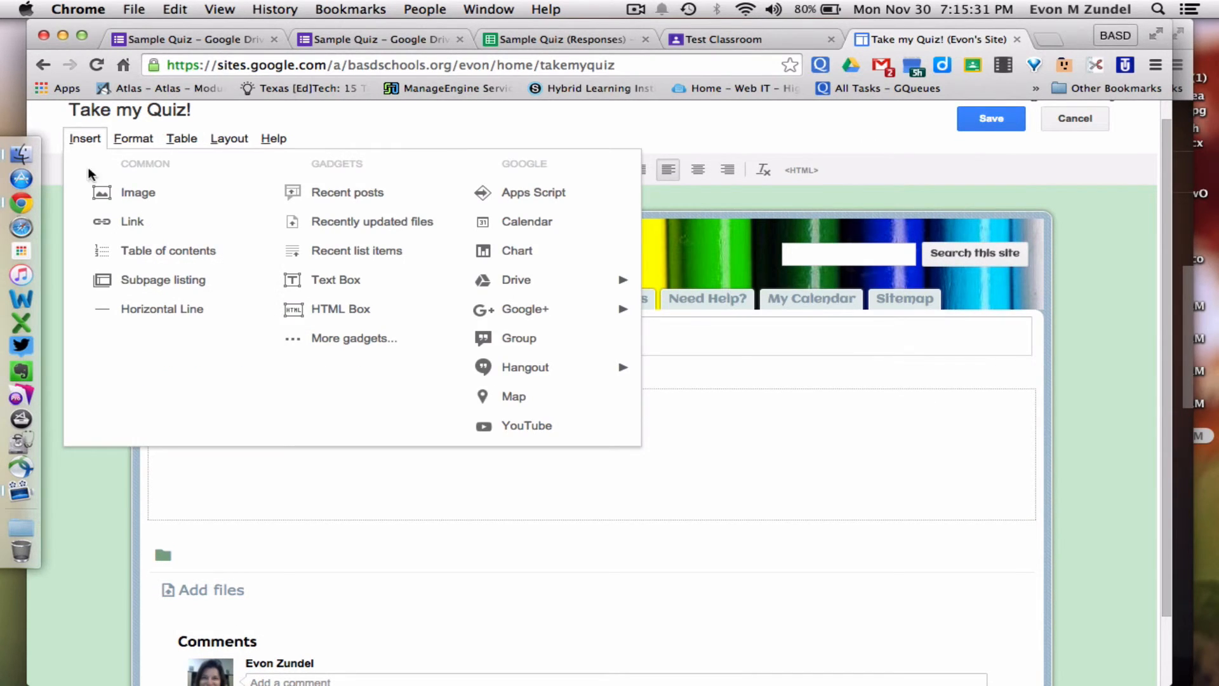
mouse_move(544, 280)
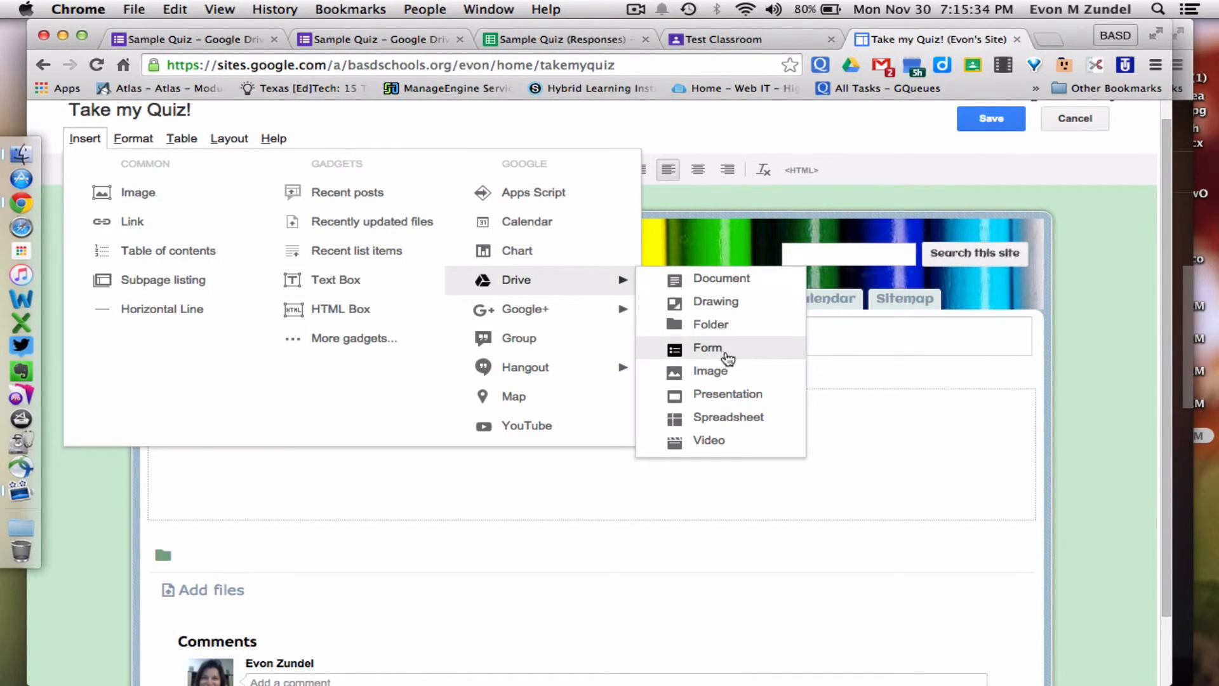
click(726, 350)
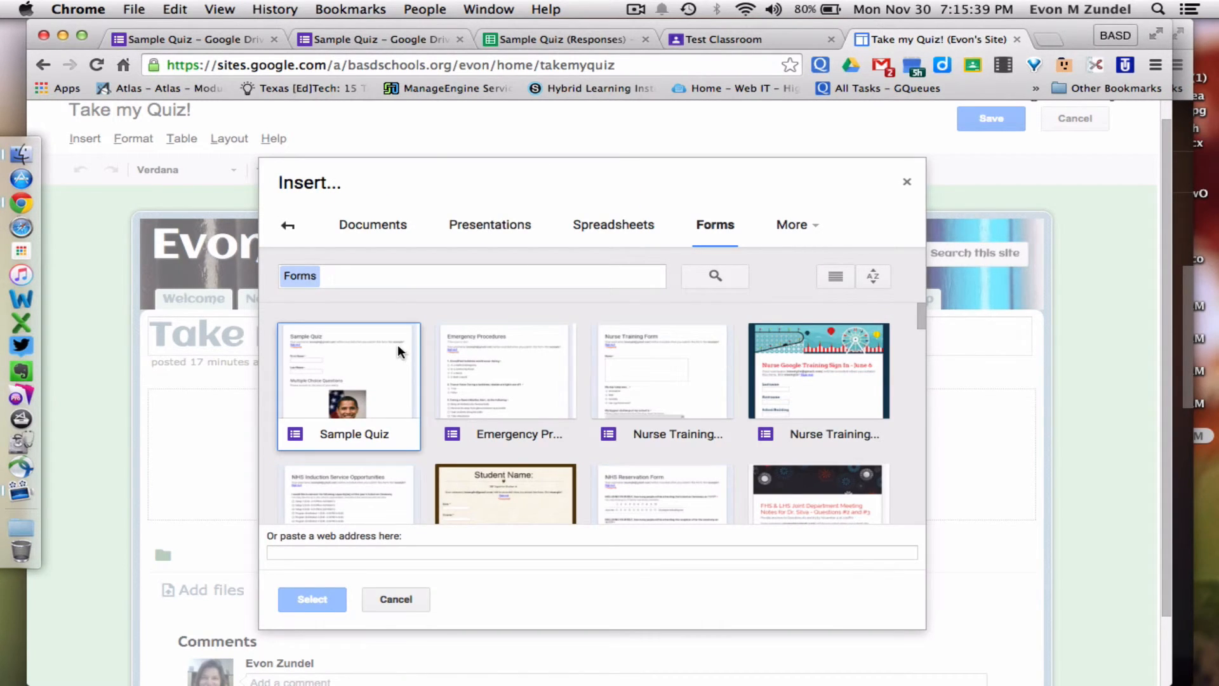
click(398, 346)
click(307, 595)
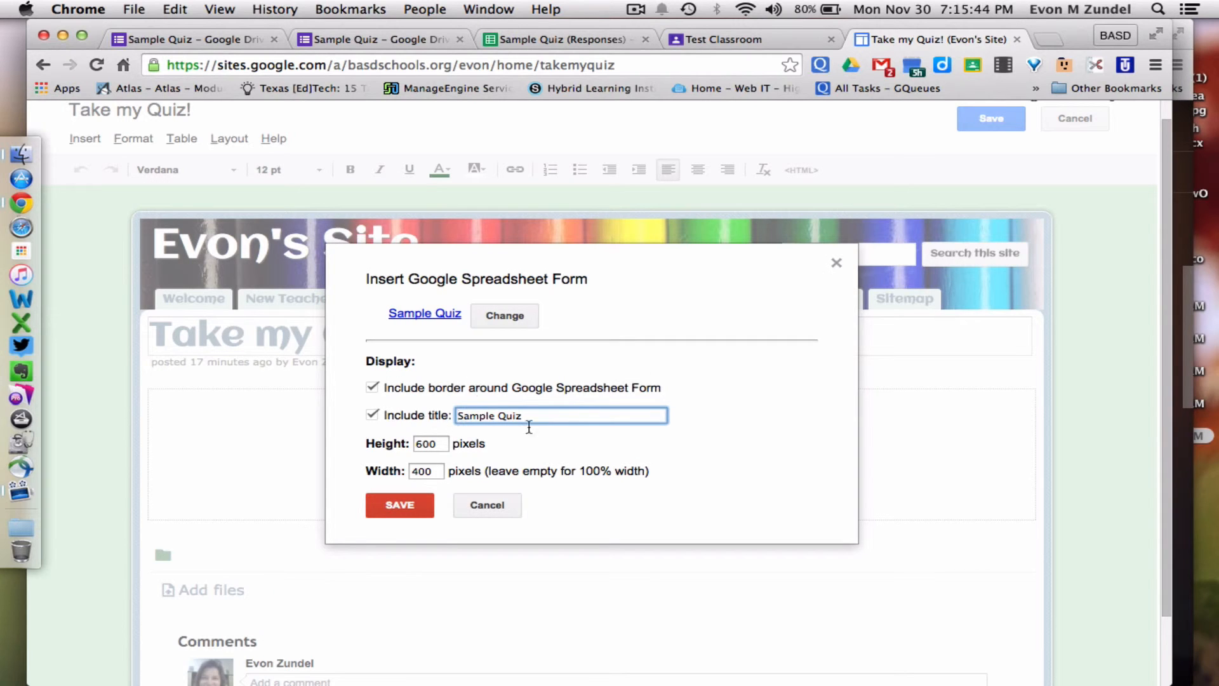
click(410, 504)
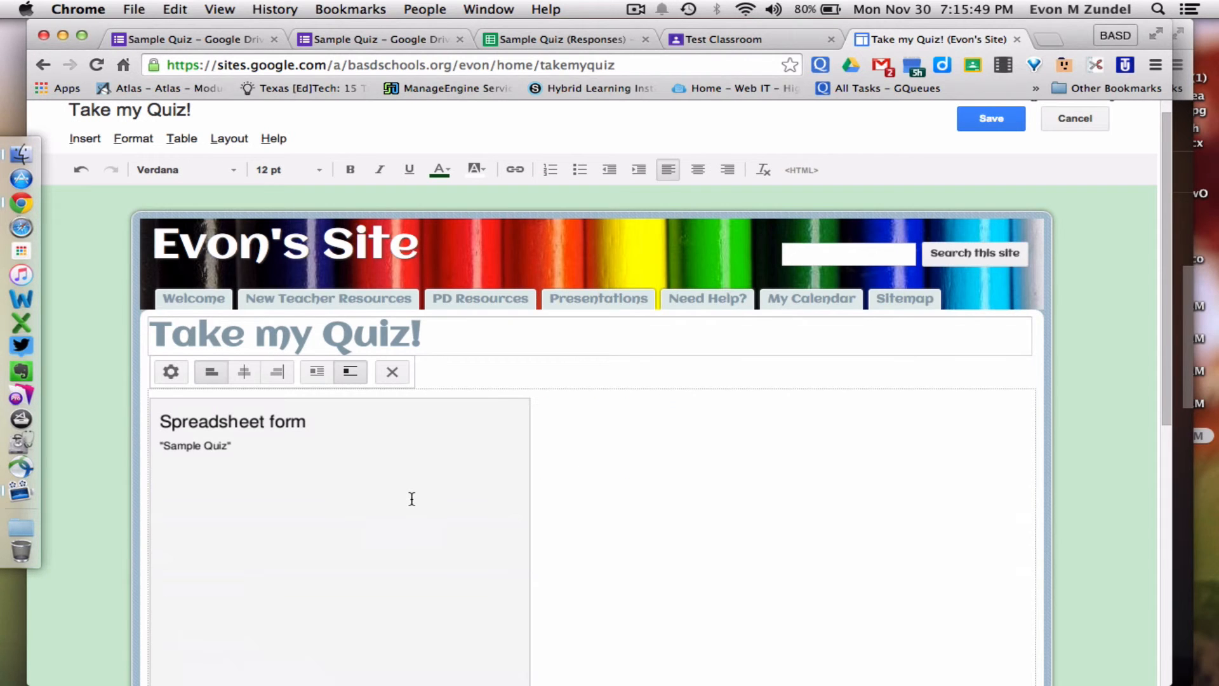
click(993, 118)
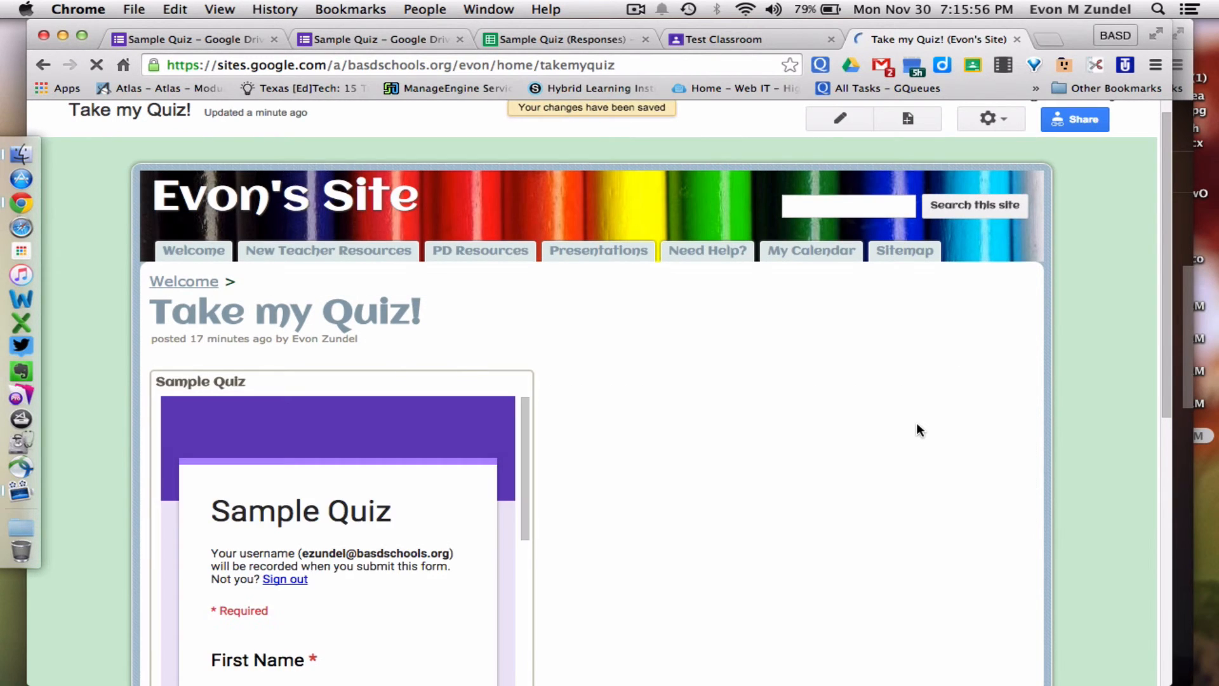
Step: Examine the embedded Sample Quiz on the site page from its title through the questions to the submit section
scroll(918, 430, down, 5)
scroll(917, 436, up, 2)
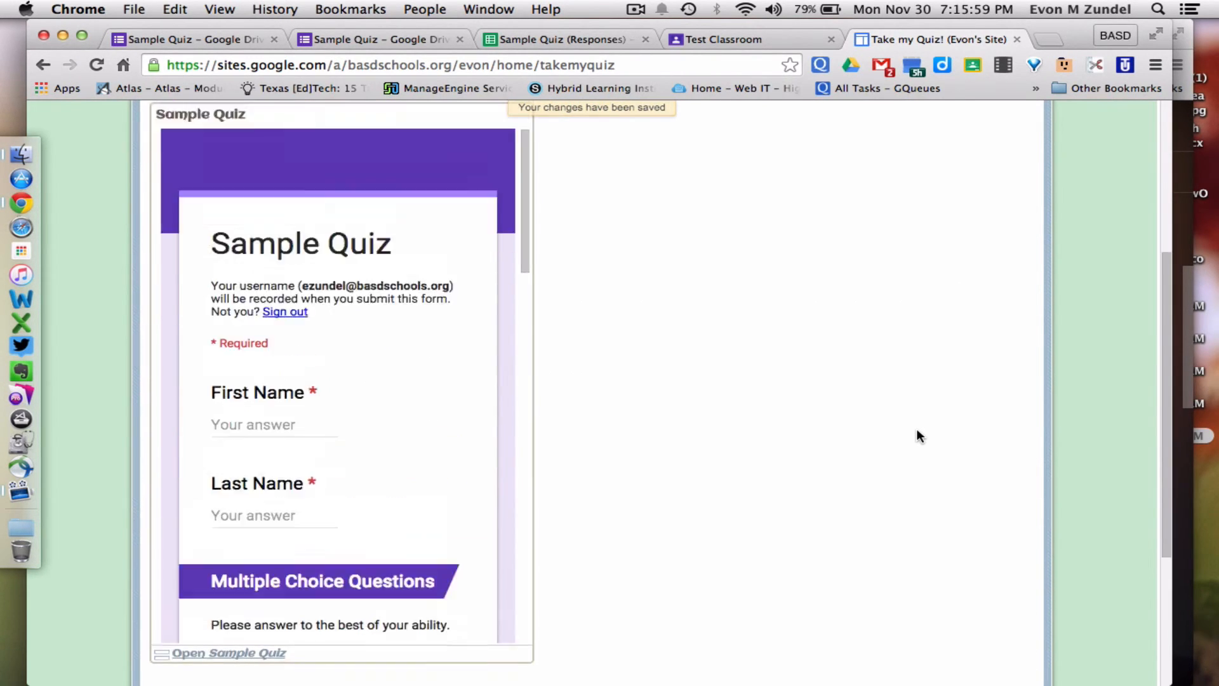
scroll(917, 436, down, 5)
scroll(392, 337, down, 15)
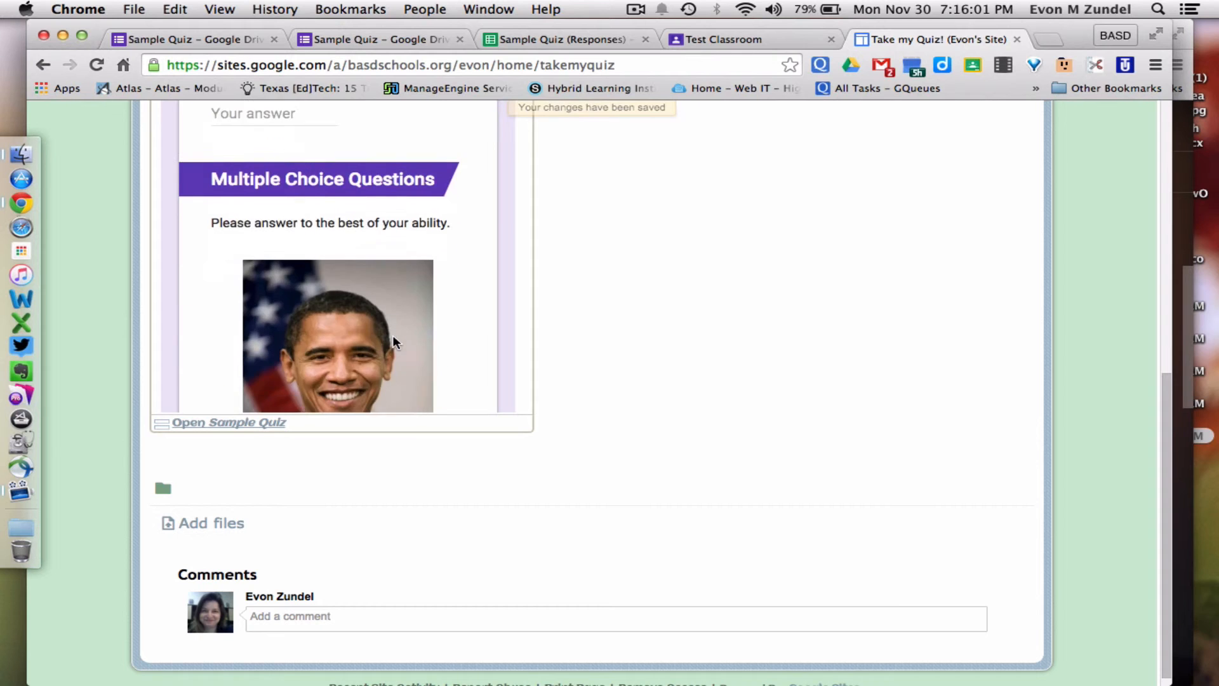
scroll(393, 337, down, 9)
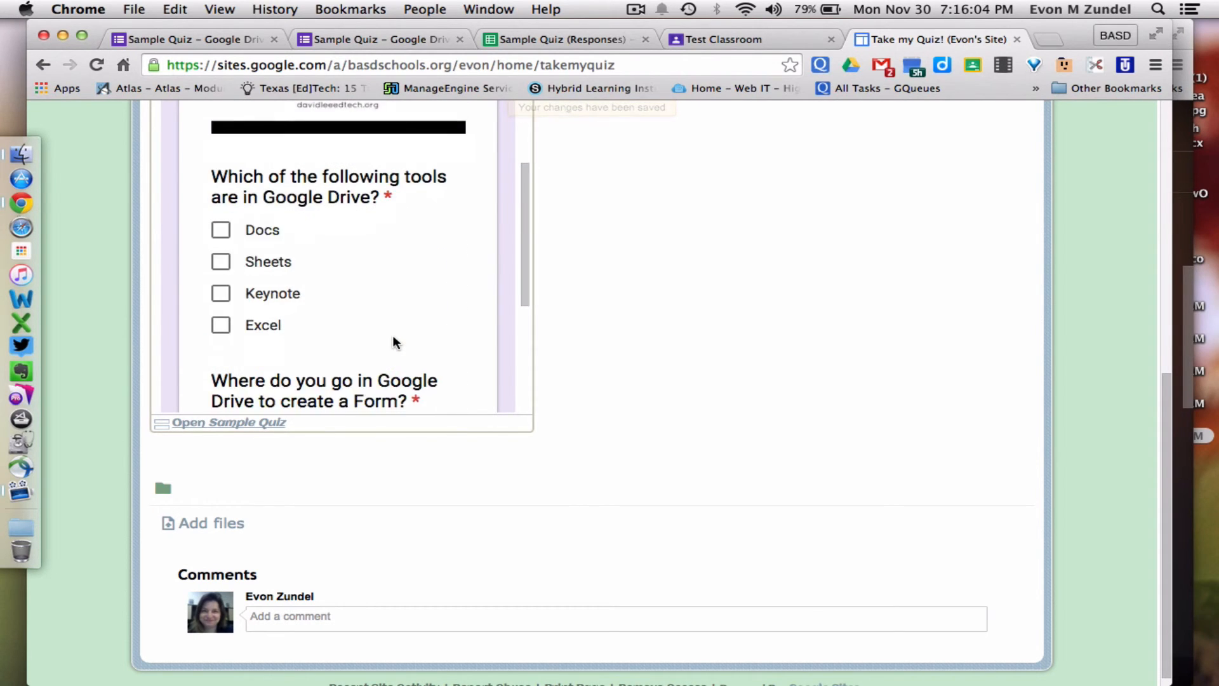
scroll(392, 343, down, 3)
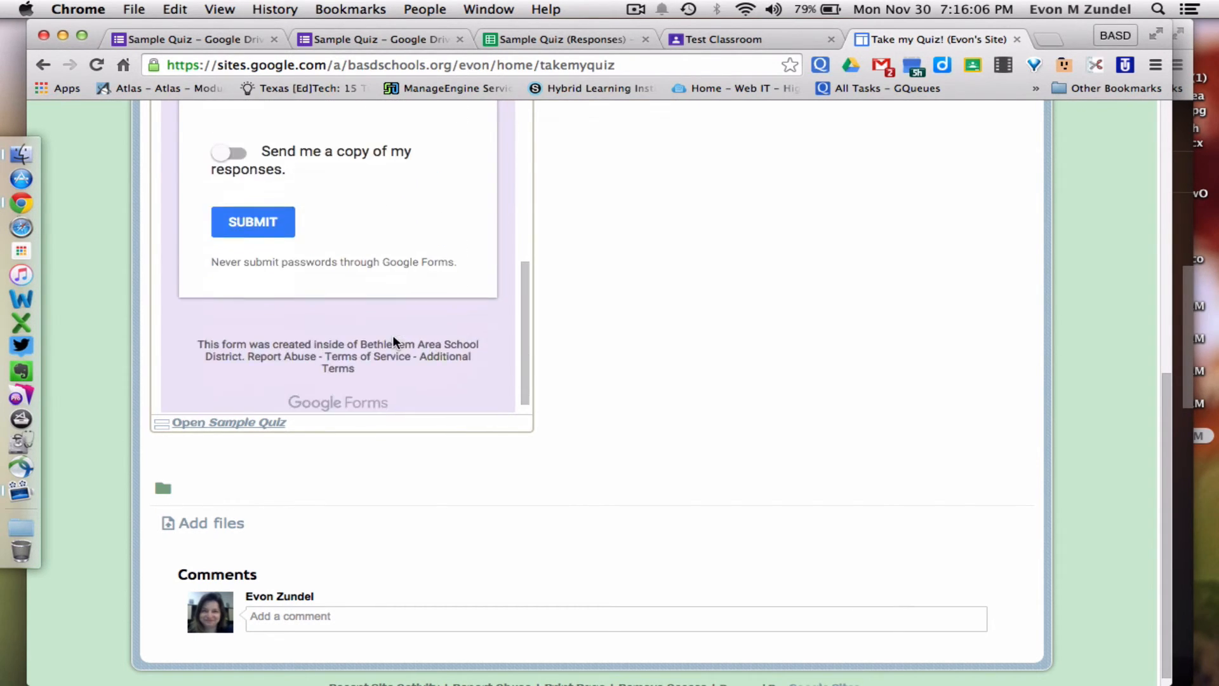
scroll(394, 342, up, 6)
scroll(222, 167, up, 20)
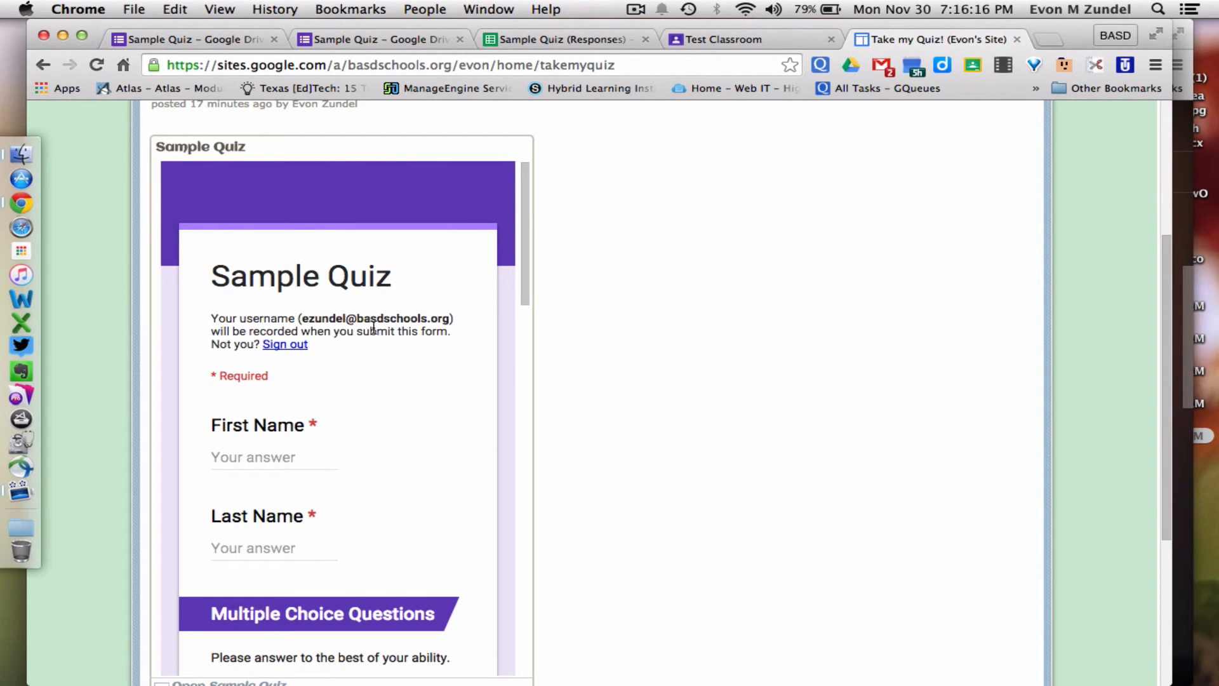
scroll(373, 327, up, 5)
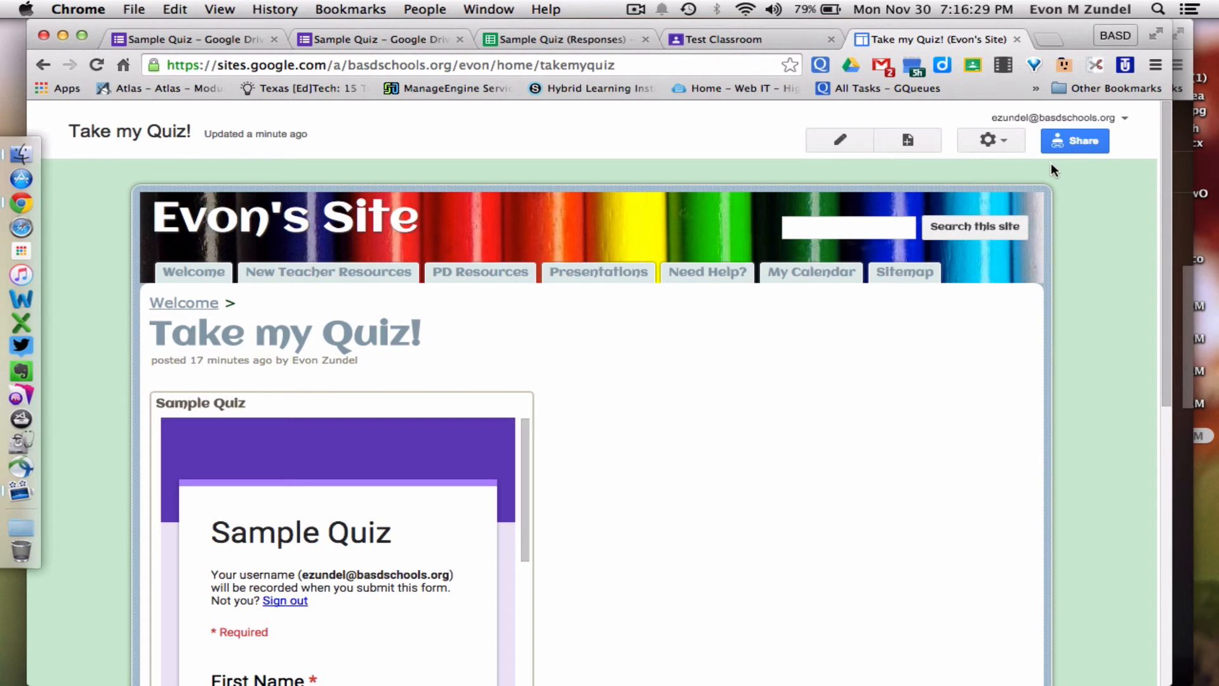
Step: Return to the Sample Quiz form, review its collaborator sharing settings and invitation options, and close them without inviting anyone
click(335, 40)
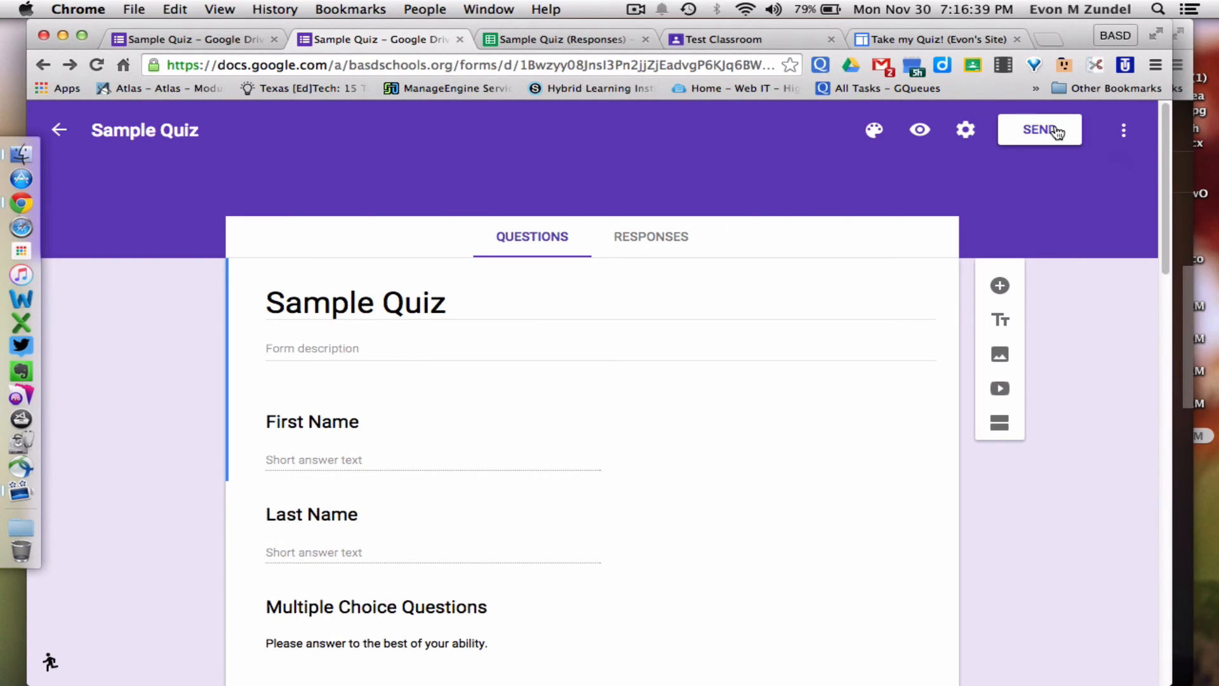
click(1124, 133)
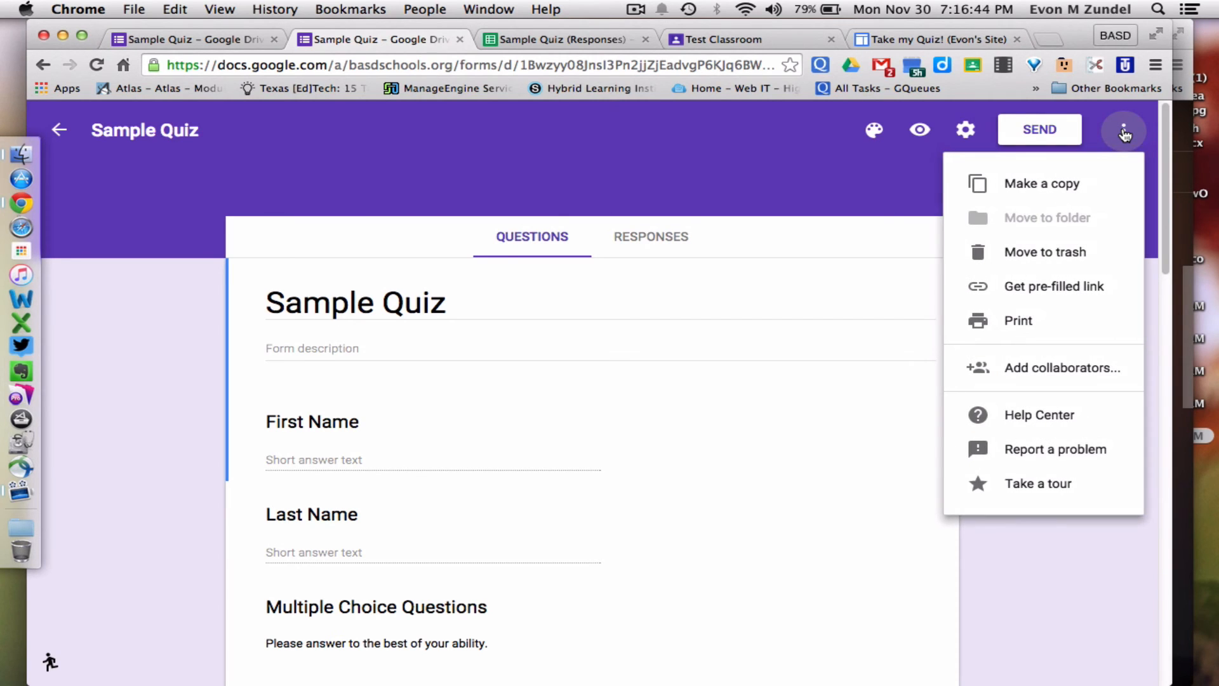
click(1084, 370)
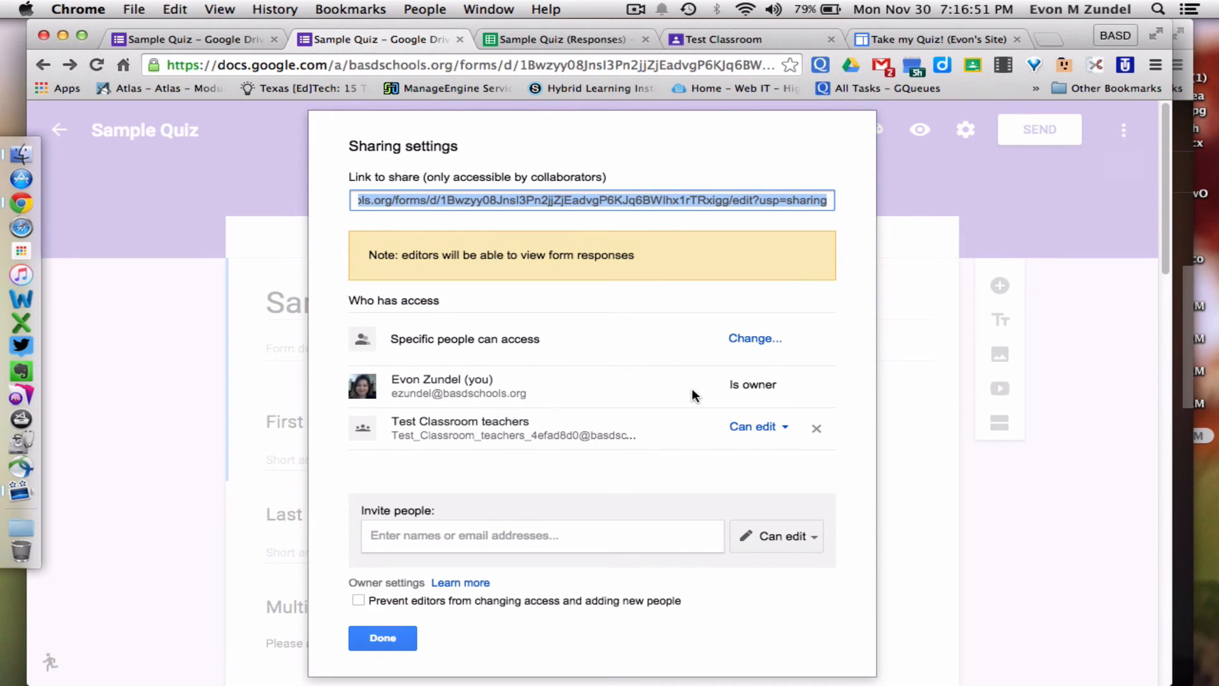
scroll(692, 388, down, 3)
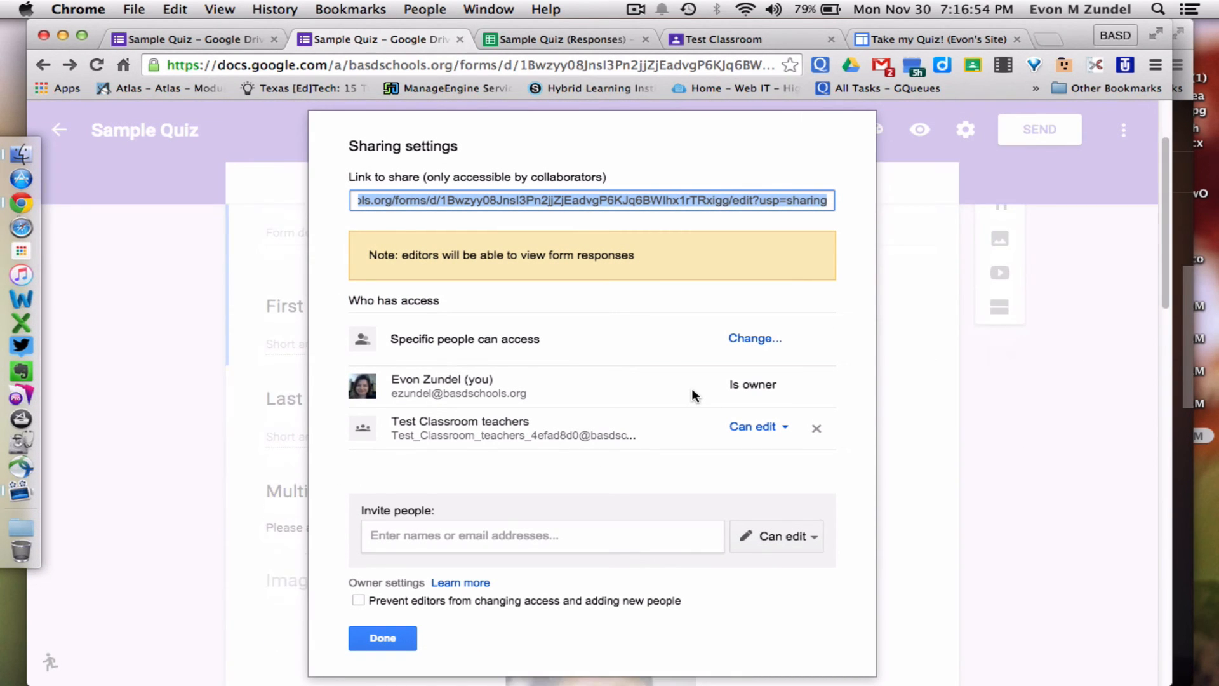
click(507, 533)
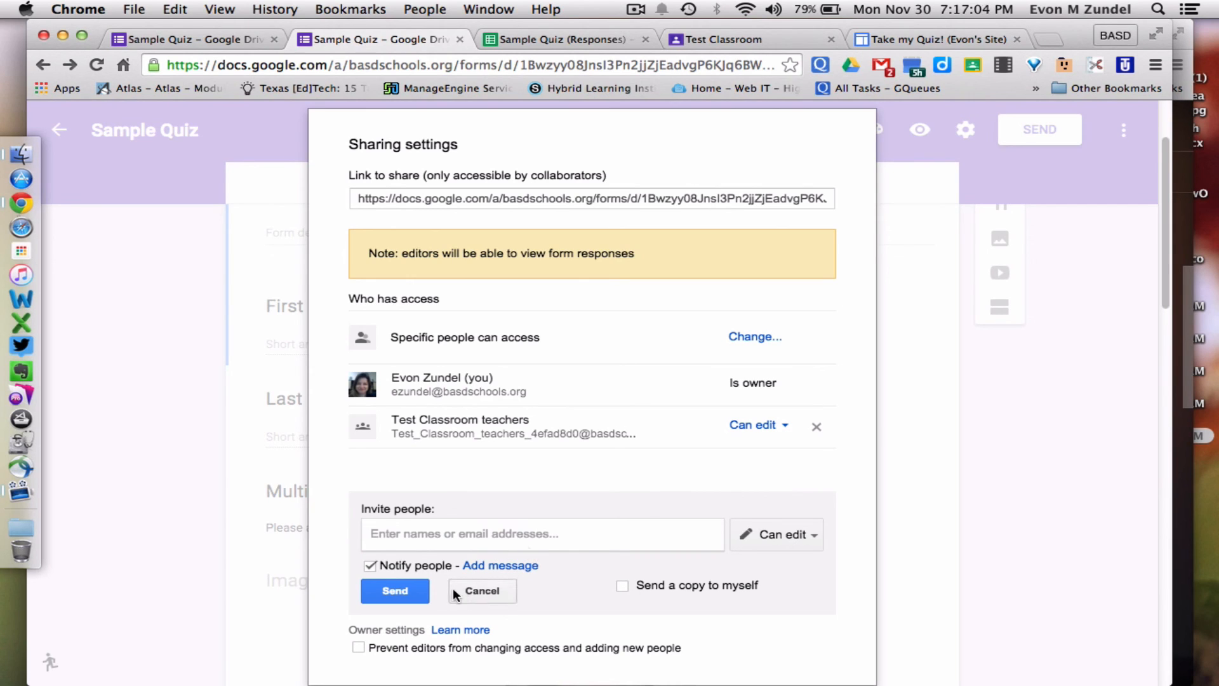
click(489, 588)
click(404, 646)
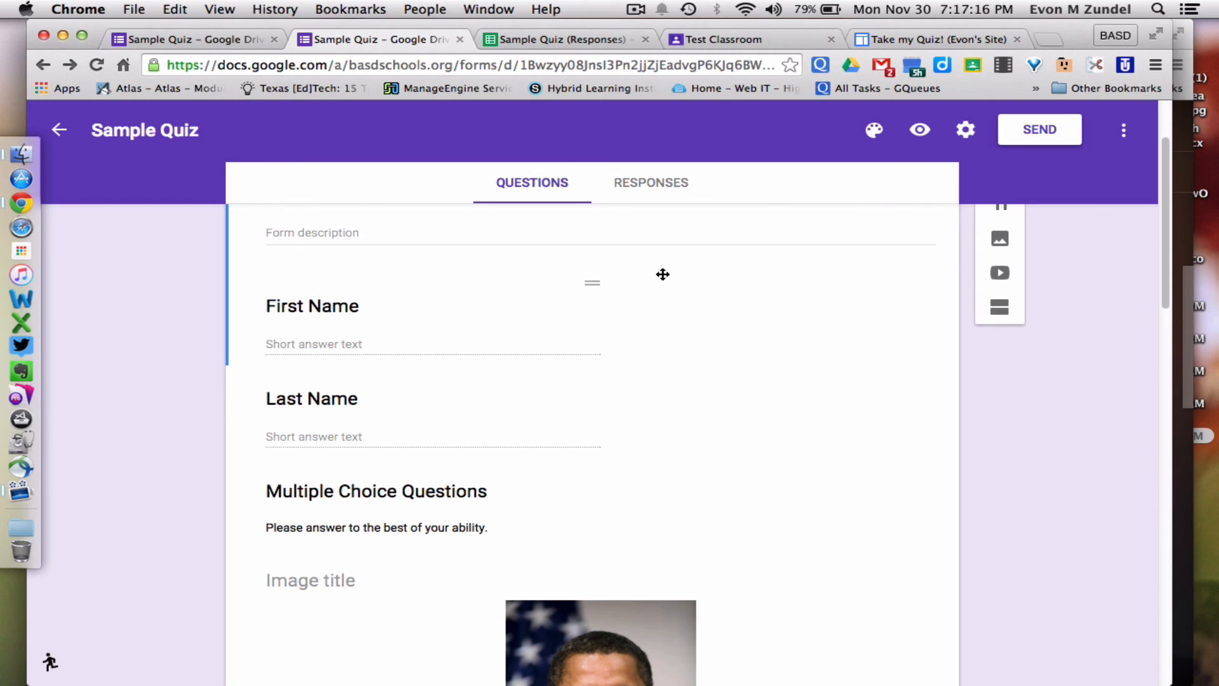
click(641, 9)
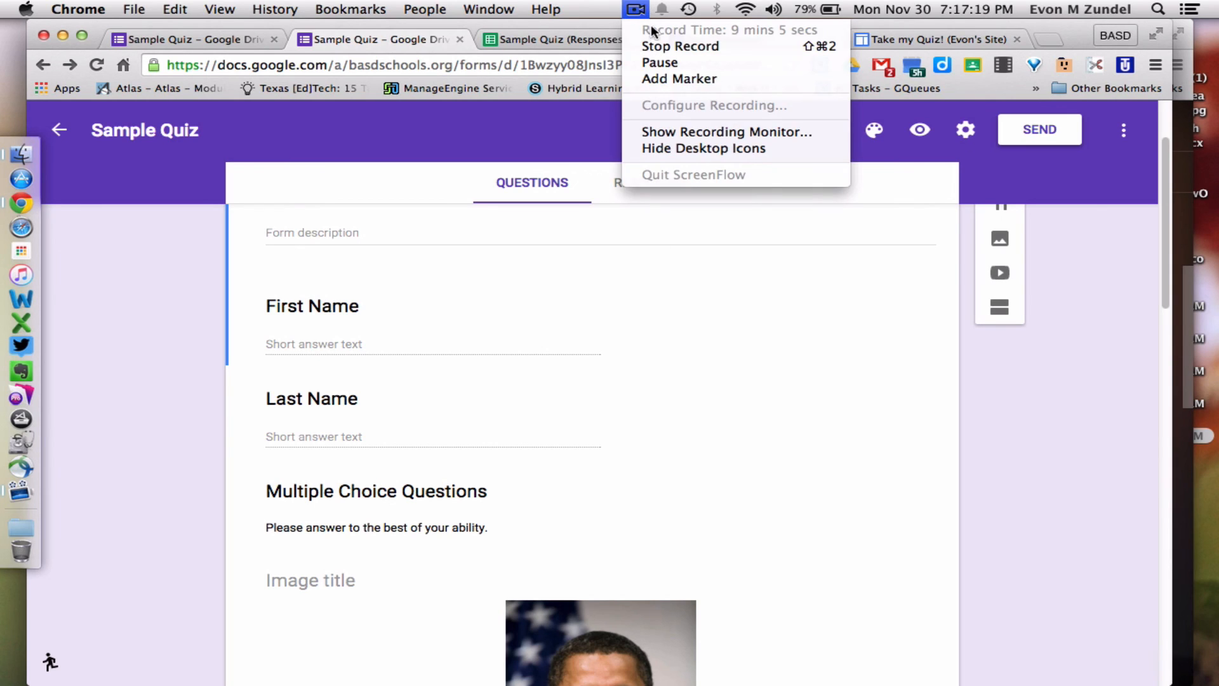